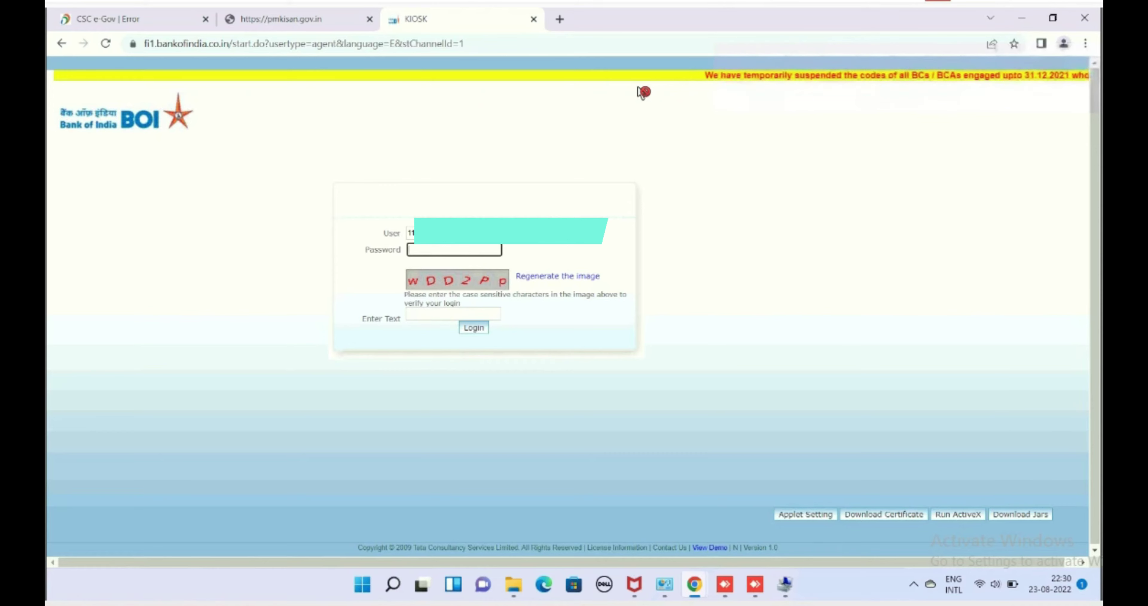
# Log in to the Bank of India KIOSK with the agent password and image captcha, then dismiss the service-found alert.
pyautogui.write('******')
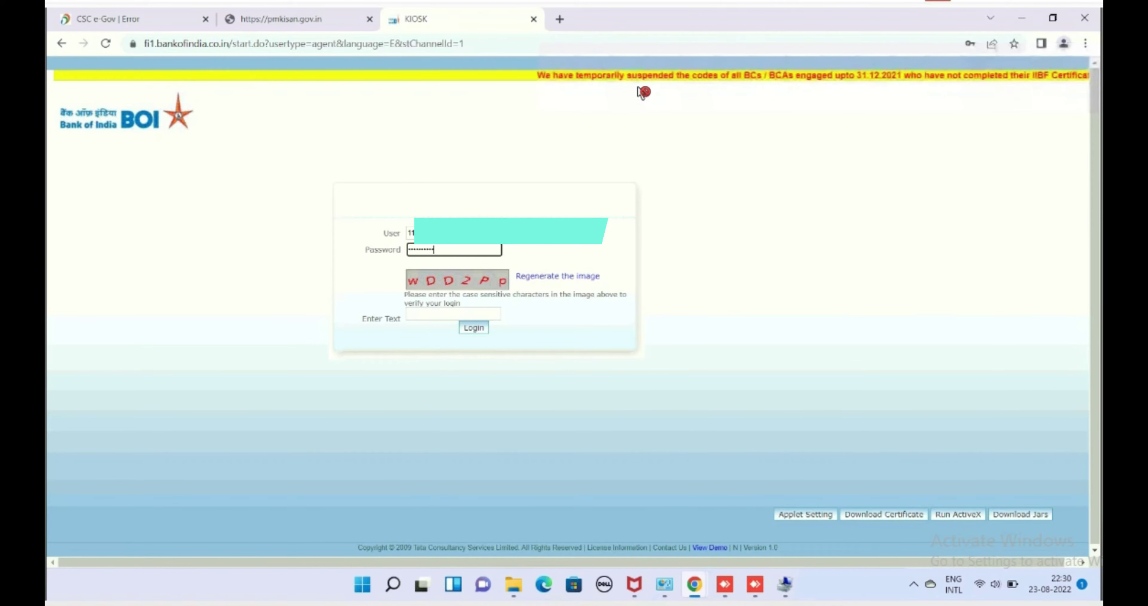
pyautogui.press('Tab')
pyautogui.write('wDD2Pp')
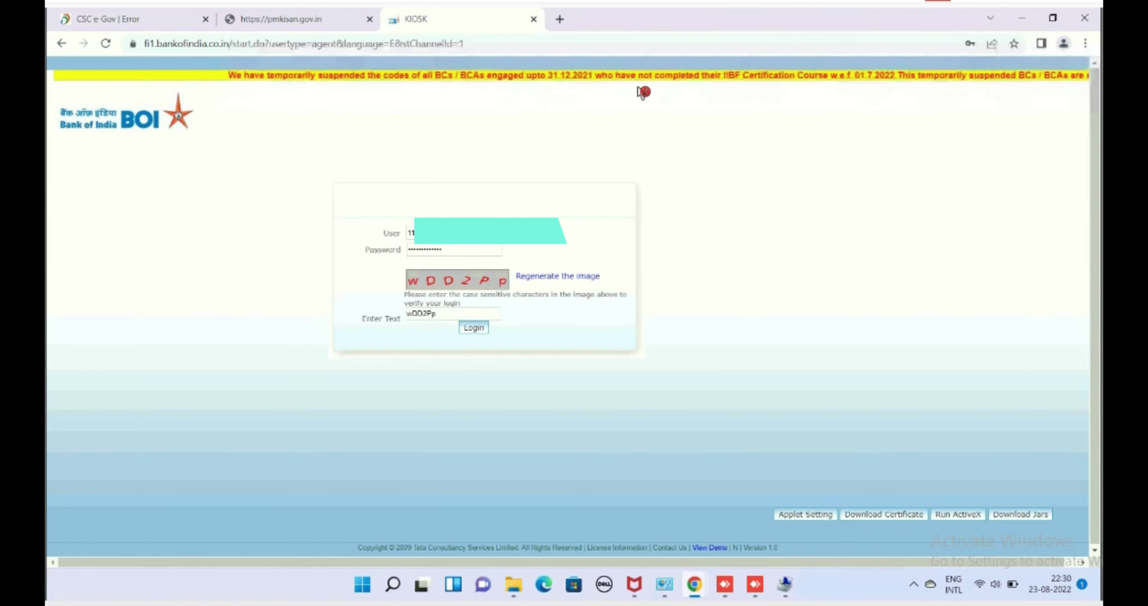
pyautogui.press('Return')
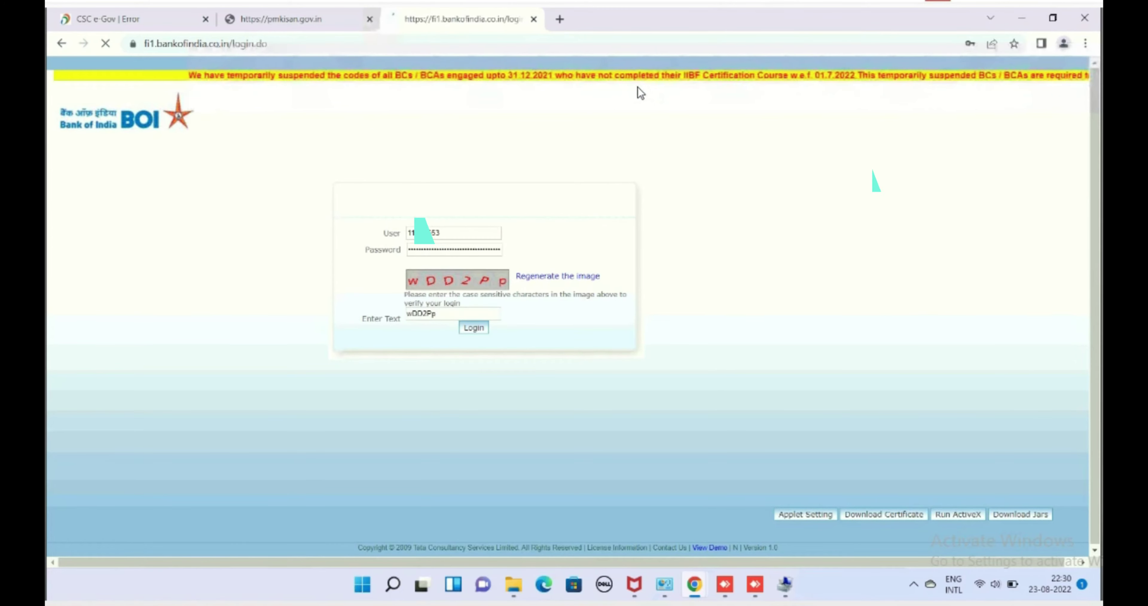
pyautogui.press('Return')
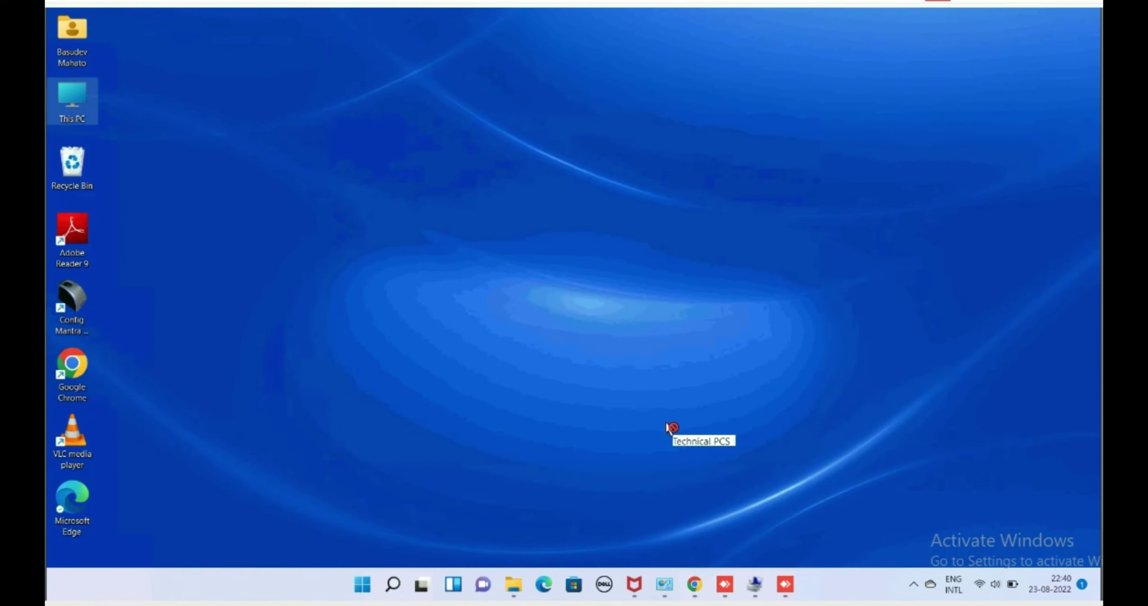
# Leave the KIOSK fingerprint error page and open File Explorer at This PC.
pyautogui.press('Return')
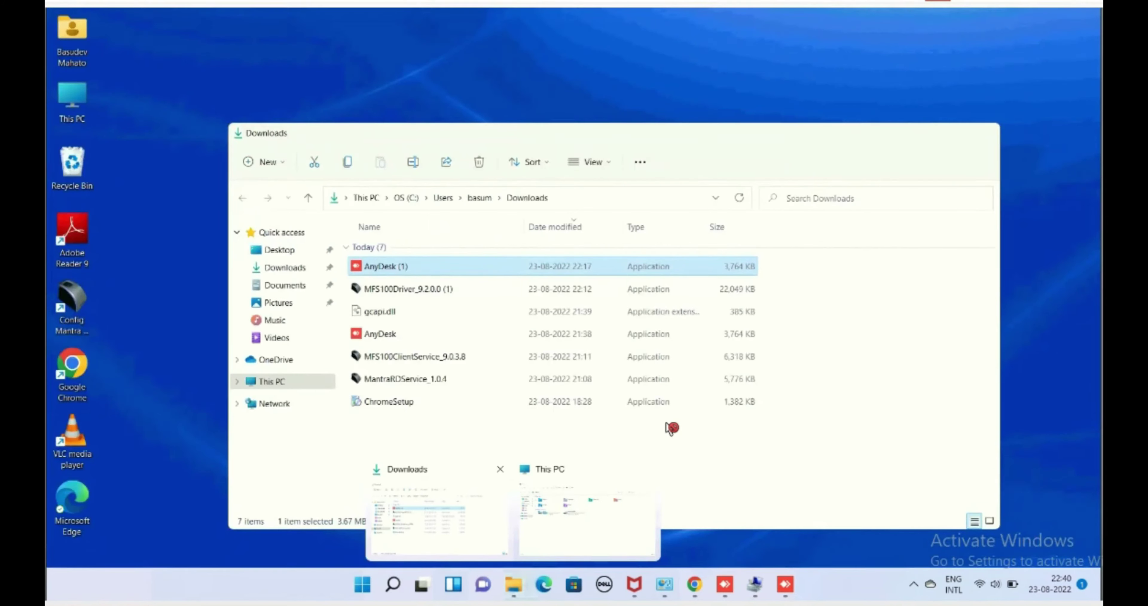
# Delete the MFS100Driver and MFS100ClientService installers from Downloads and close This PC.
pyautogui.click(435, 512)
pyautogui.press('Delete')
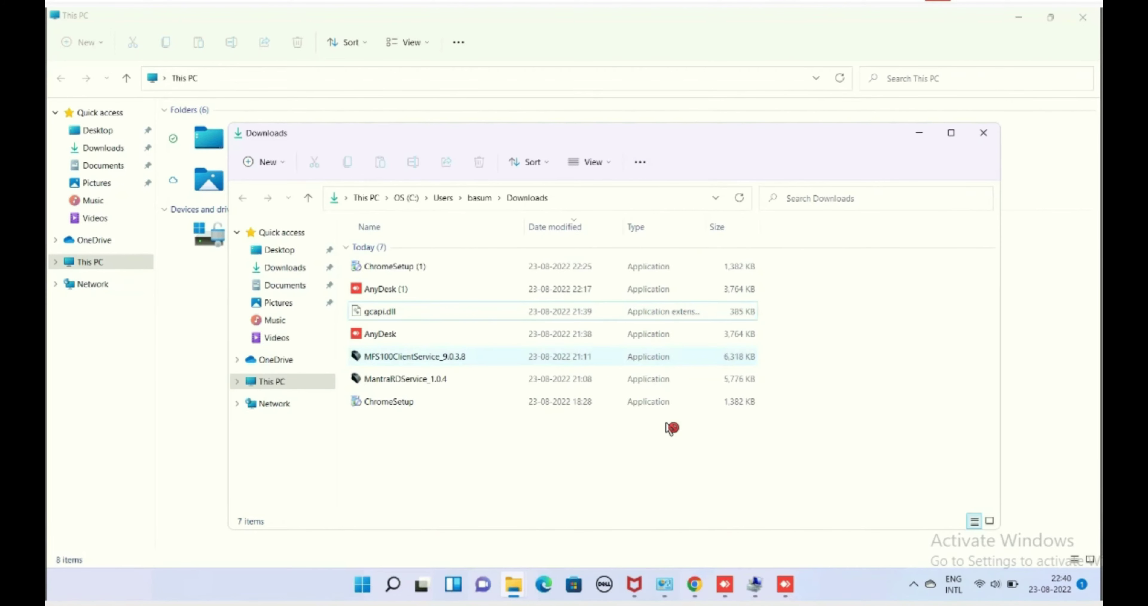
pyautogui.moveTo(588, 116); pyautogui.dragTo(830, 307)
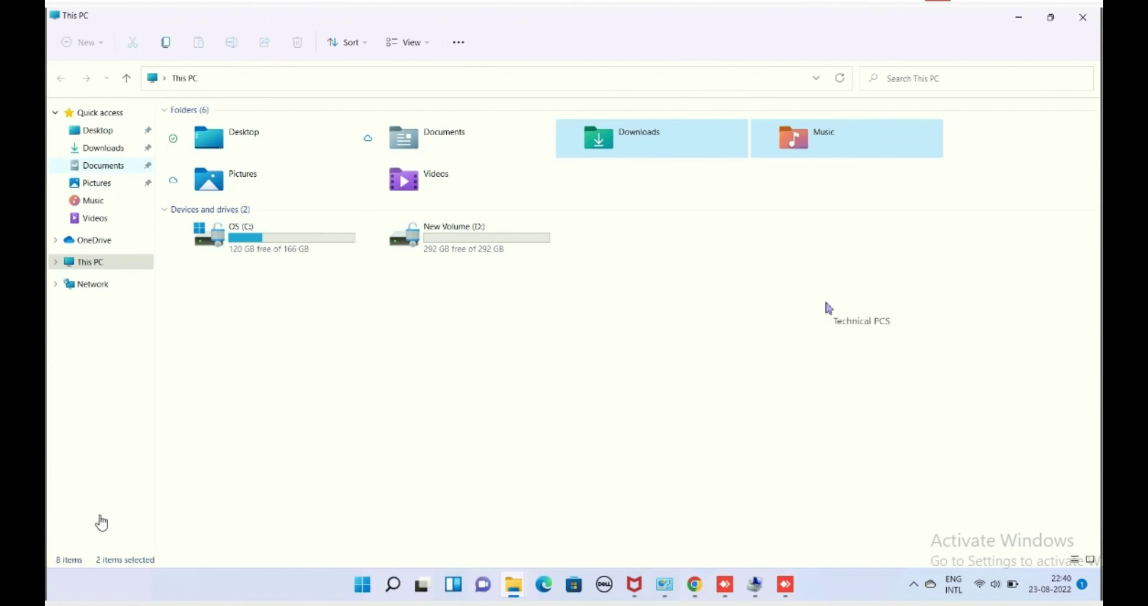
pyautogui.click(1083, 20)
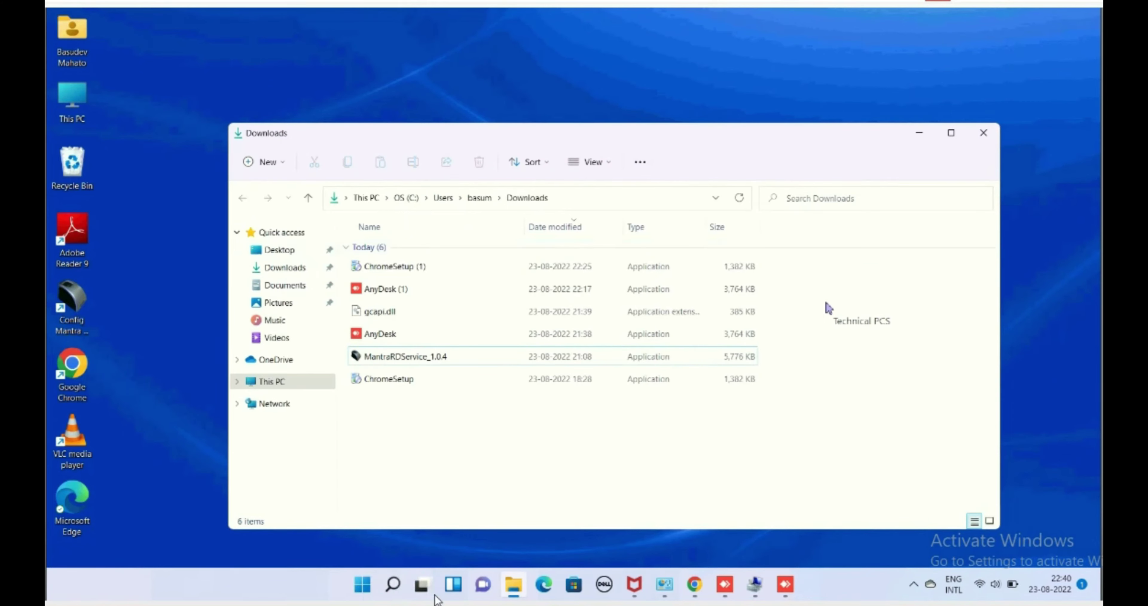
# Search 'CONT' to open Control Panel and its Programs and Features list.
pyautogui.click(362, 584)
pyautogui.write('CONT')
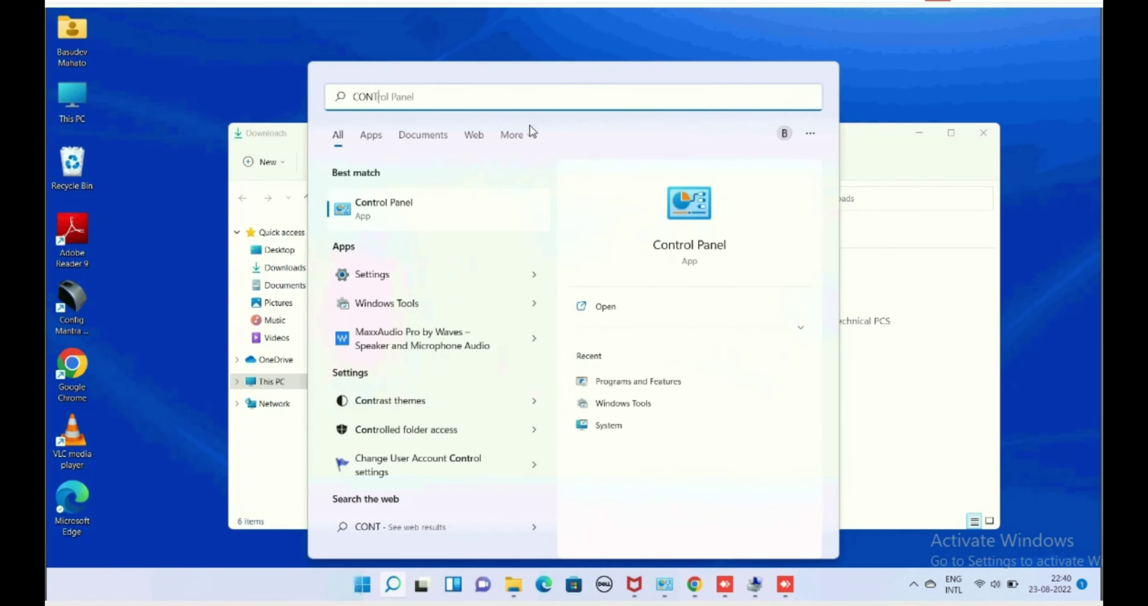
pyautogui.click(380, 209)
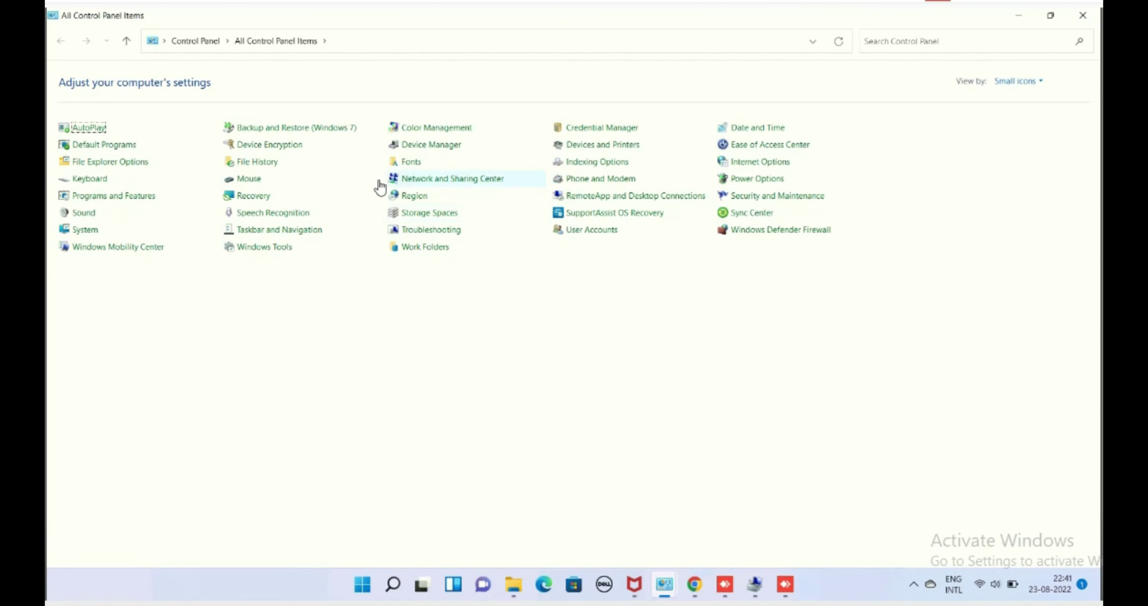
pyautogui.click(117, 198)
# Uninstall Mantra Registered Device Service and acknowledge the successful removal.
pyautogui.click(383, 272)
pyautogui.click(503, 401)
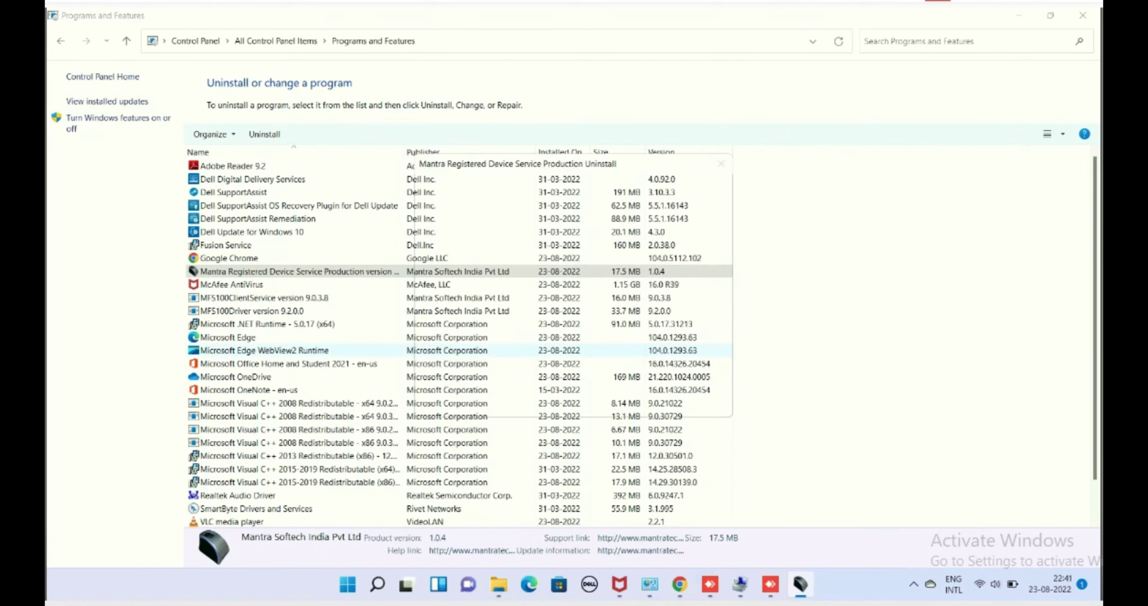
pyautogui.click(621, 344)
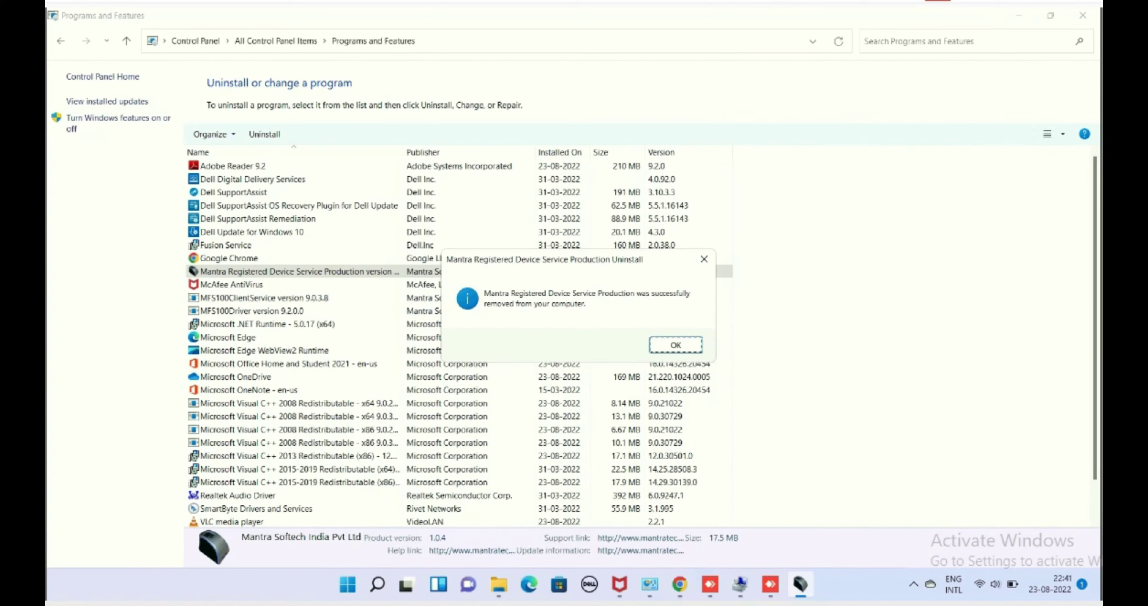
pyautogui.press('Return')
# Cancel the accidental McAfee uninstall, then start uninstalling MFS100Driver and approve its permission prompt.
pyautogui.click(262, 277)
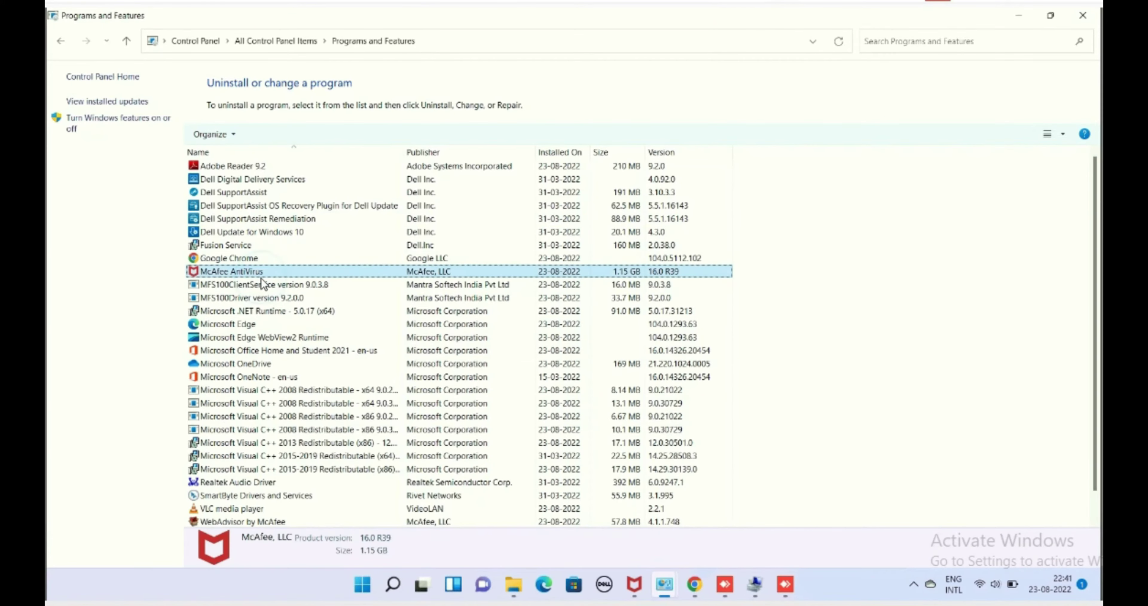
pyautogui.click(241, 274)
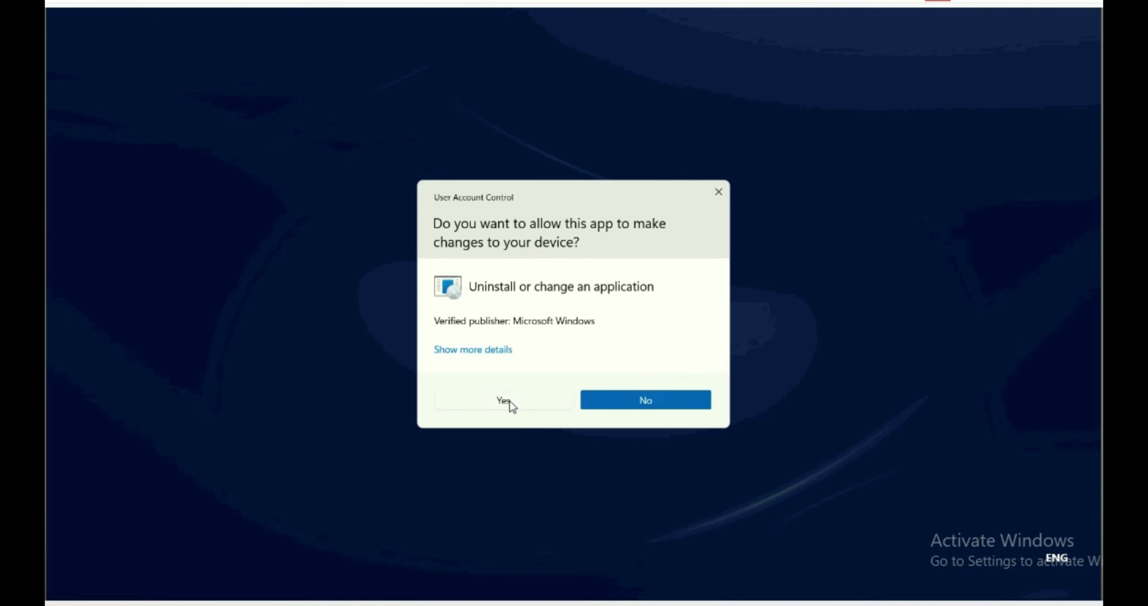
pyautogui.click(635, 400)
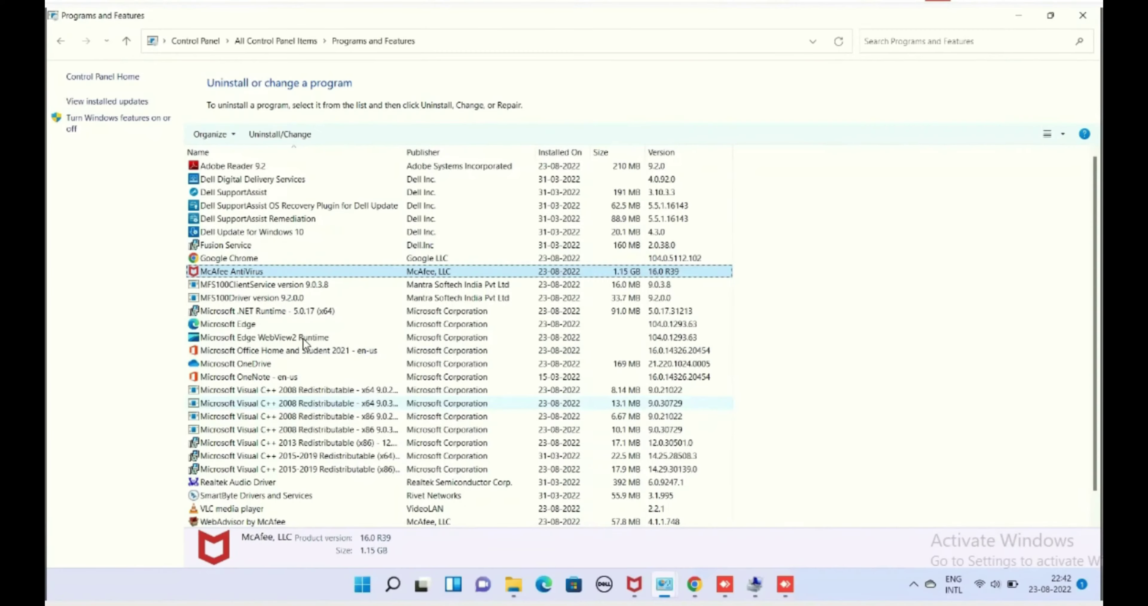
pyautogui.click(272, 299)
pyautogui.click(505, 401)
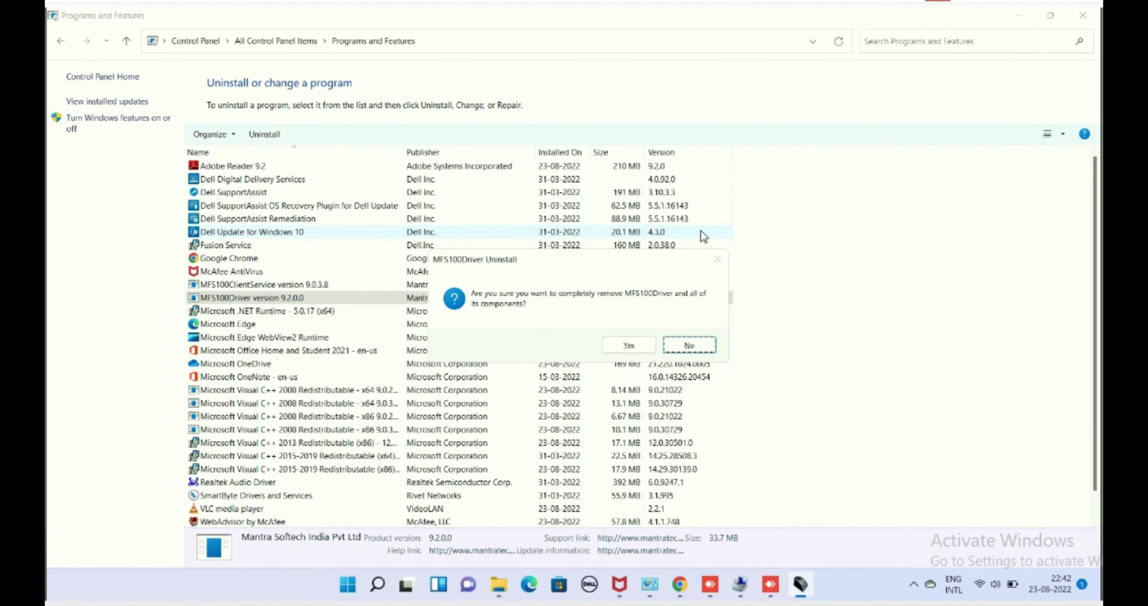
# Confirm complete removal of MFS100Driver and its driver package, choosing Restart Later.
pyautogui.click(628, 346)
pyautogui.click(626, 341)
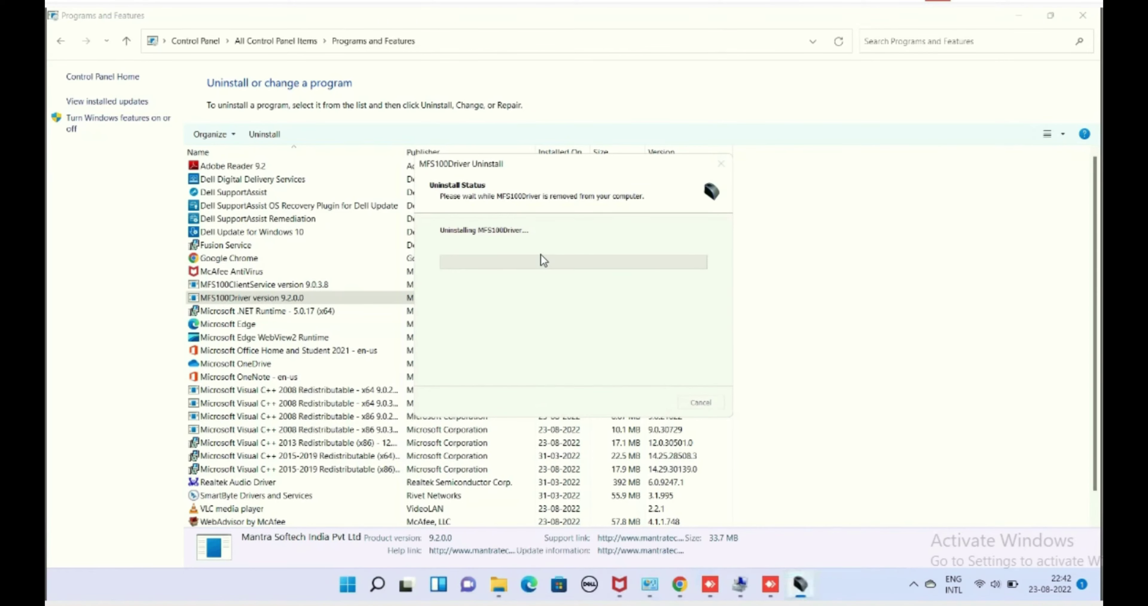
pyautogui.click(665, 313)
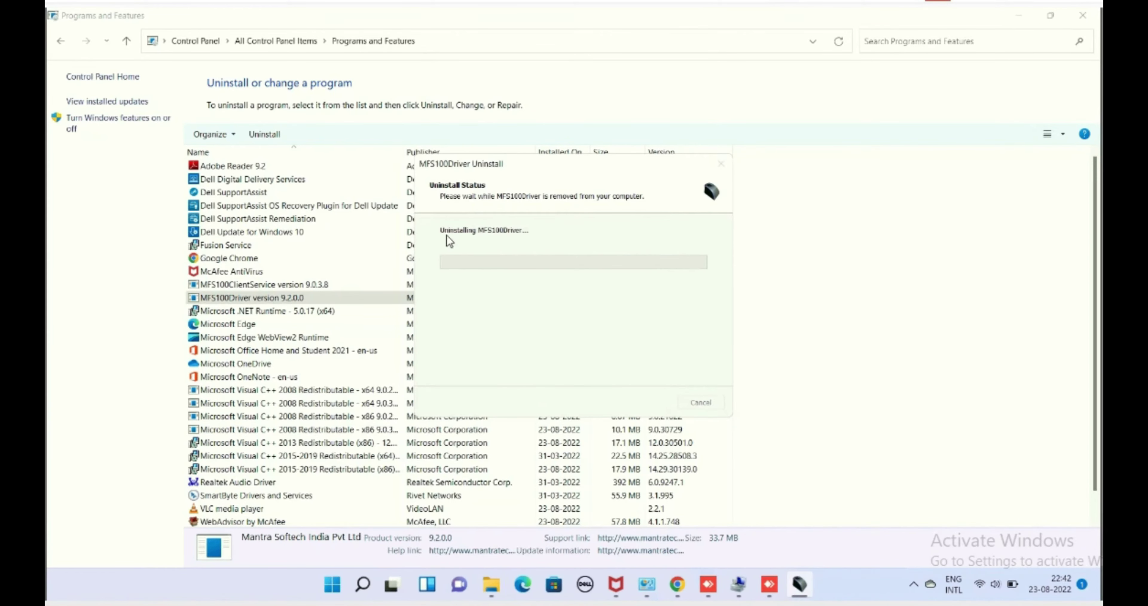
pyautogui.click(674, 341)
# Uninstall MFS100ClientService completely and acknowledge the removal message.
pyautogui.click(272, 285)
pyautogui.doubleClick(272, 285)
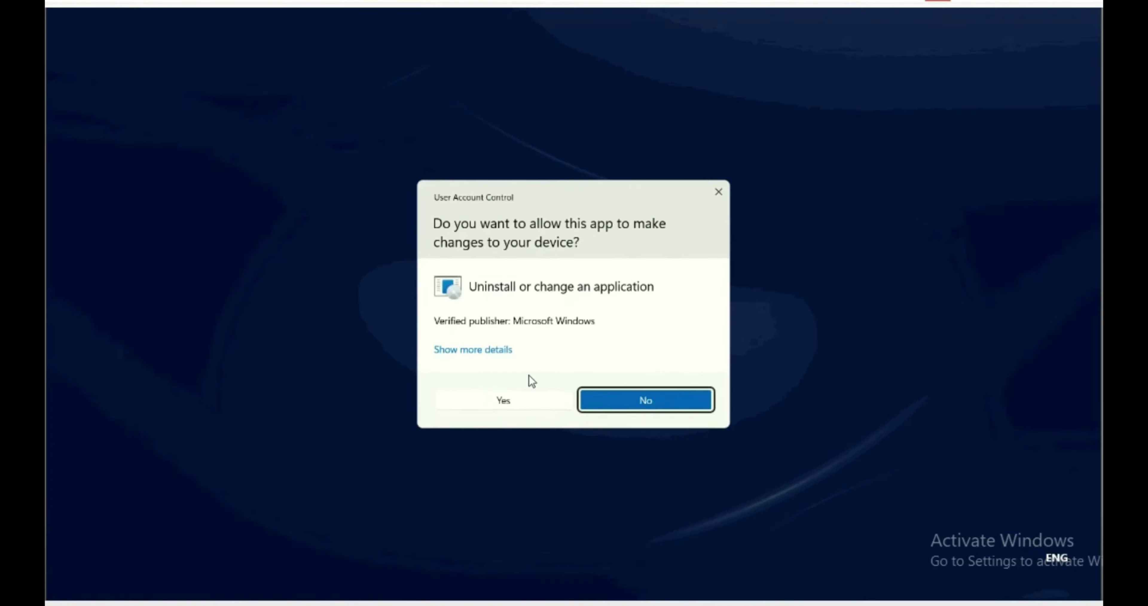
pyautogui.press('Escape')
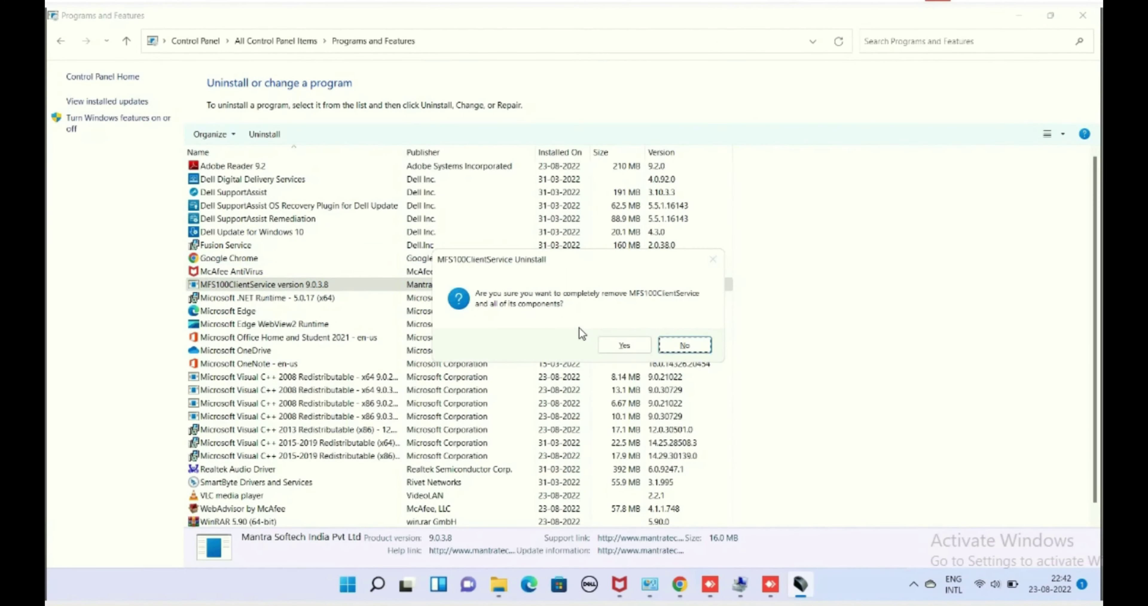
pyautogui.click(618, 344)
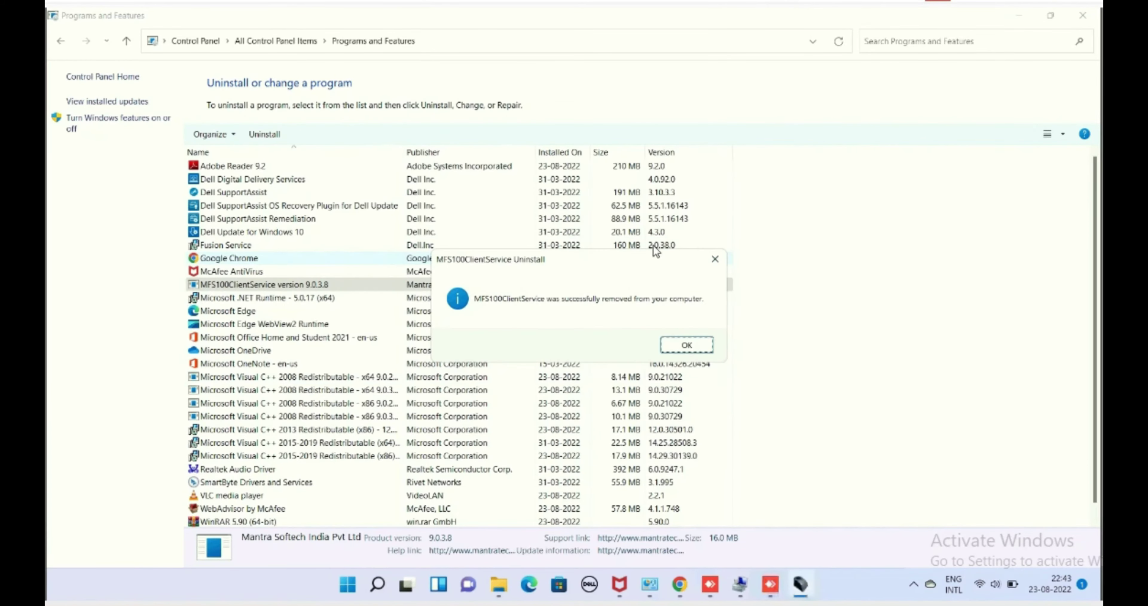
pyautogui.click(674, 341)
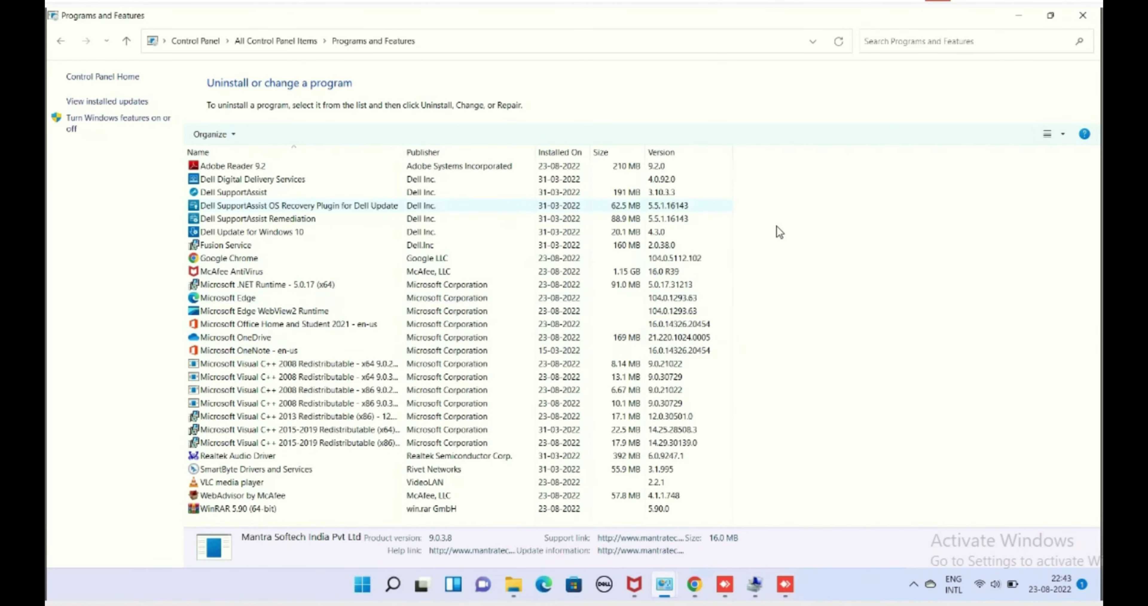
# Refresh the installed programs list, then close Programs and Features and the Downloads window.
pyautogui.rightClick(897, 197)
pyautogui.click(919, 251)
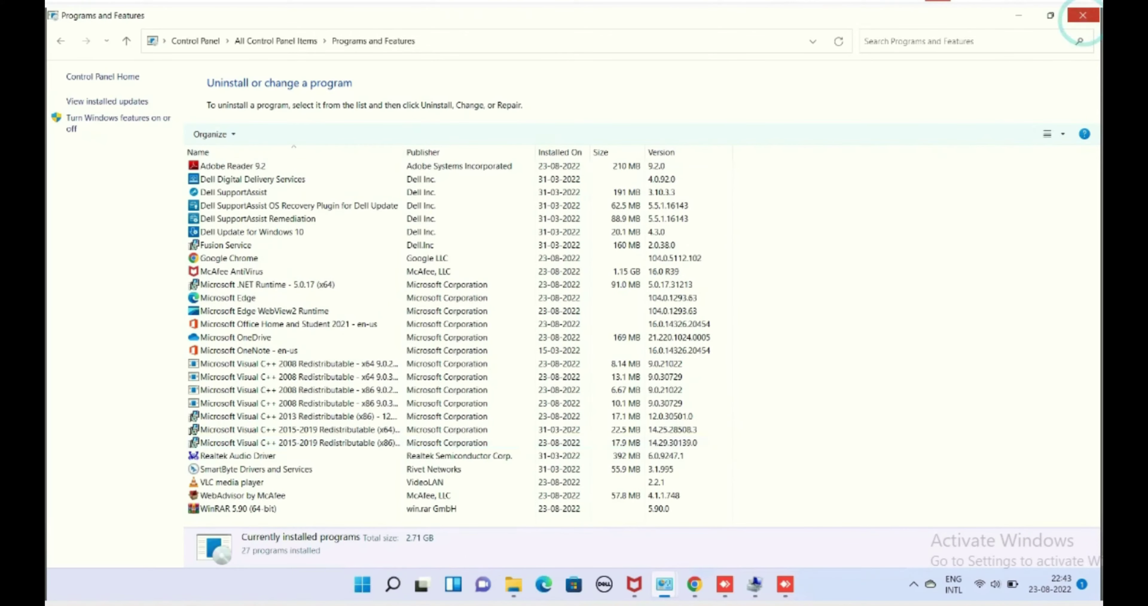
pyautogui.click(1083, 15)
pyautogui.click(984, 132)
pyautogui.doubleClick(72, 102)
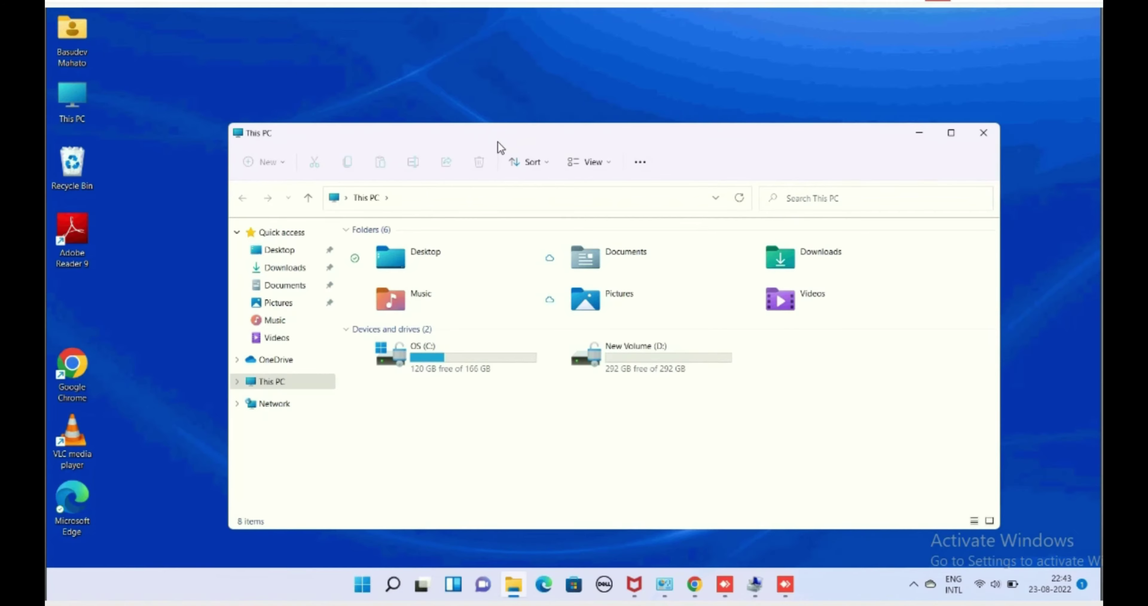
# Delete the leftover Mantra folder from C:\Program Files.
pyautogui.doubleClick(498, 139)
pyautogui.doubleClick(235, 244)
pyautogui.doubleClick(198, 176)
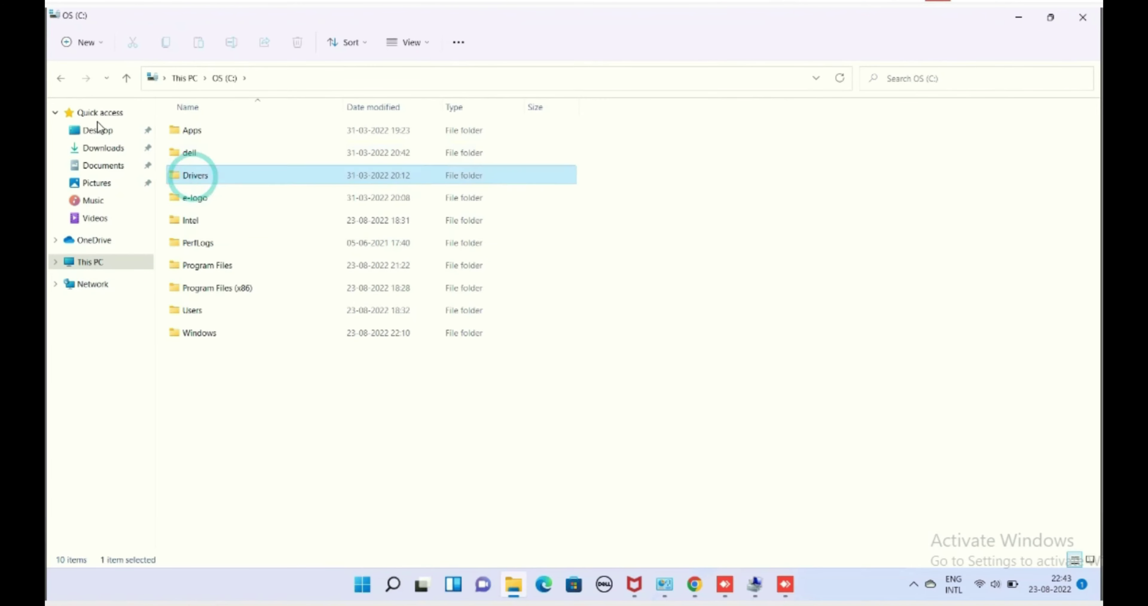
pyautogui.click(61, 78)
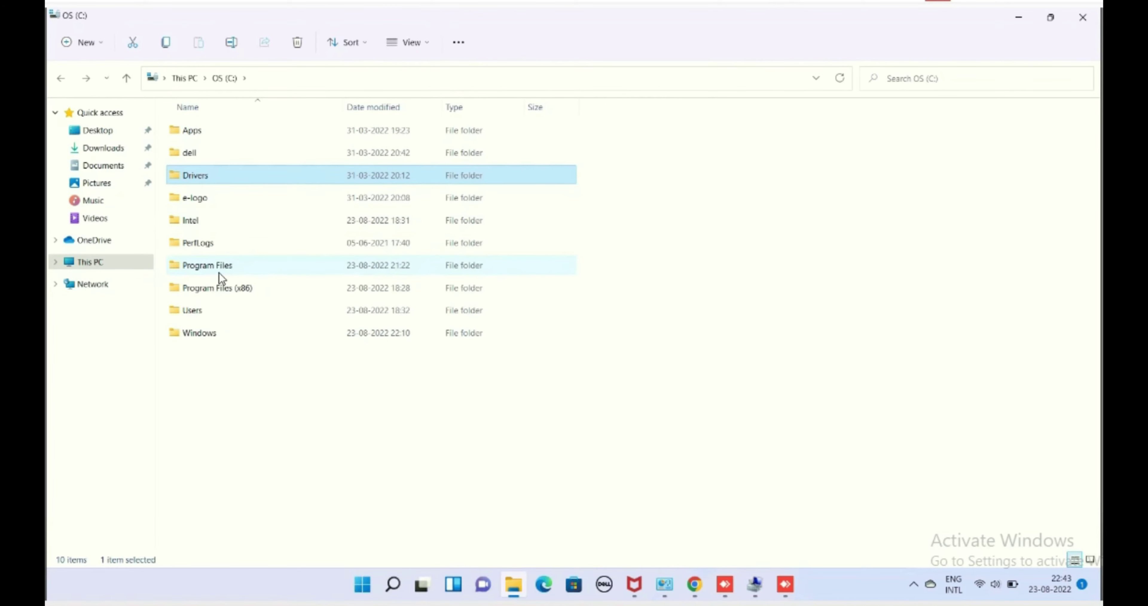
pyautogui.doubleClick(214, 265)
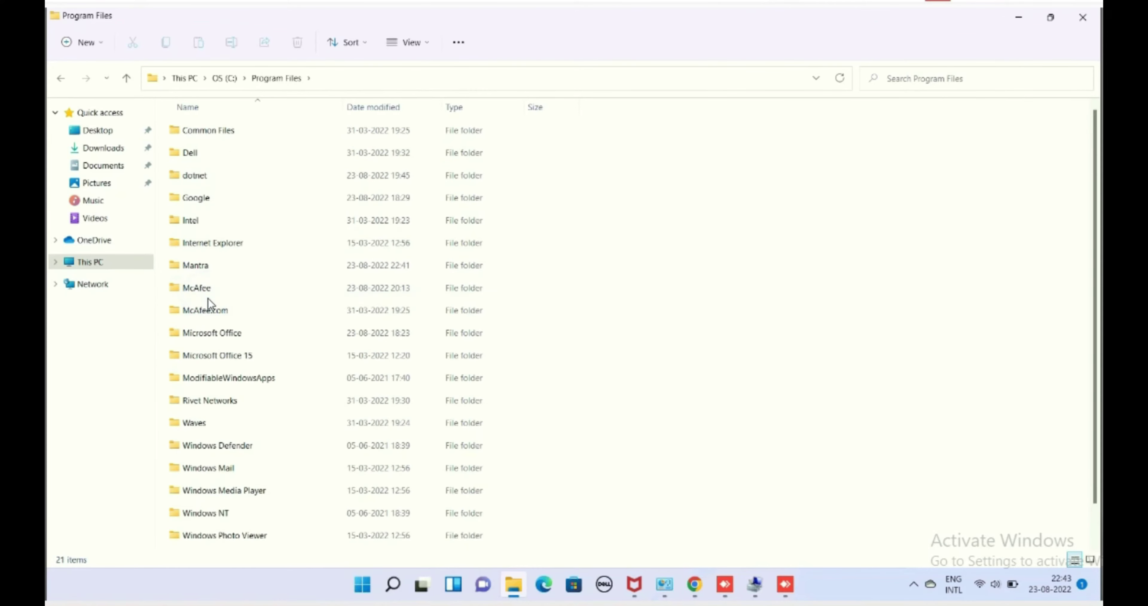
pyautogui.rightClick(201, 268)
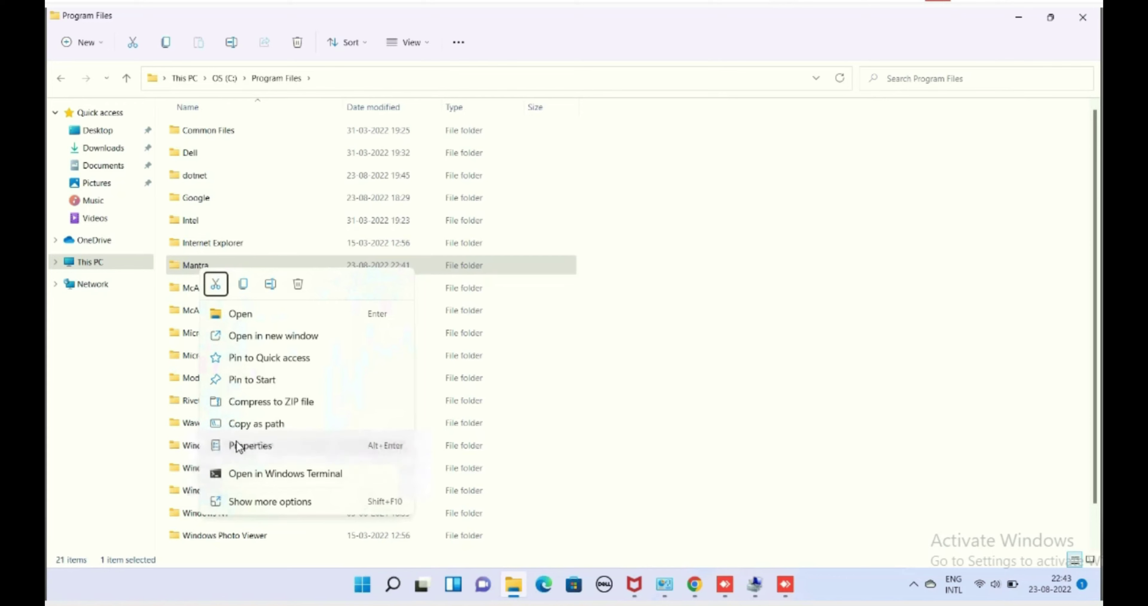
pyautogui.click(299, 284)
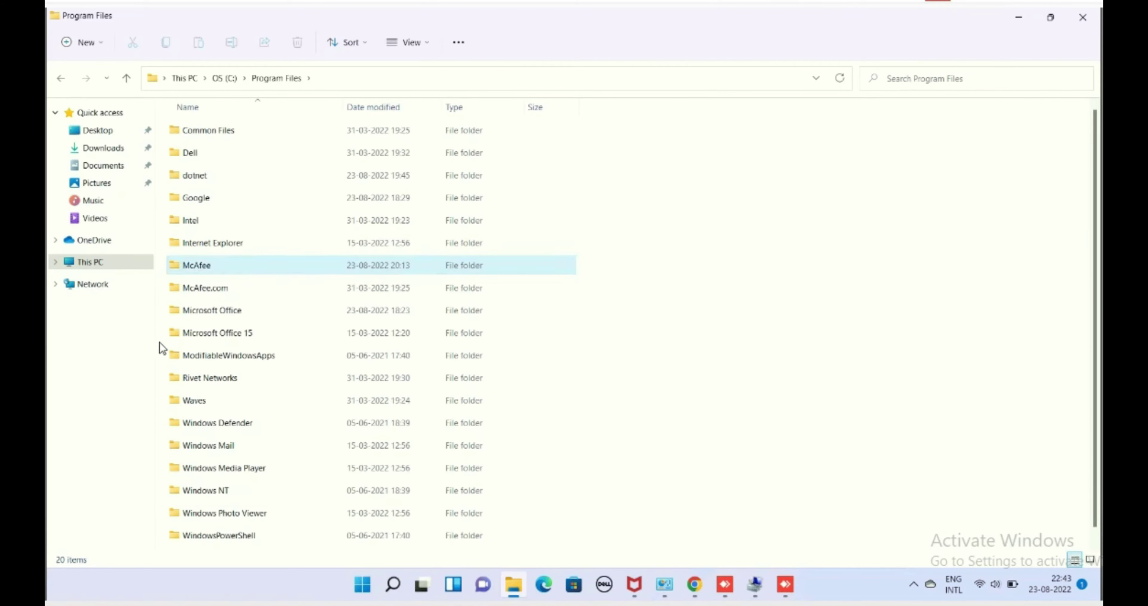
# Check Program Files (x86) and Windows folders for leftovers, then close File Explorer and launch Chrome.
pyautogui.click(126, 79)
pyautogui.doubleClick(247, 290)
pyautogui.click(192, 287)
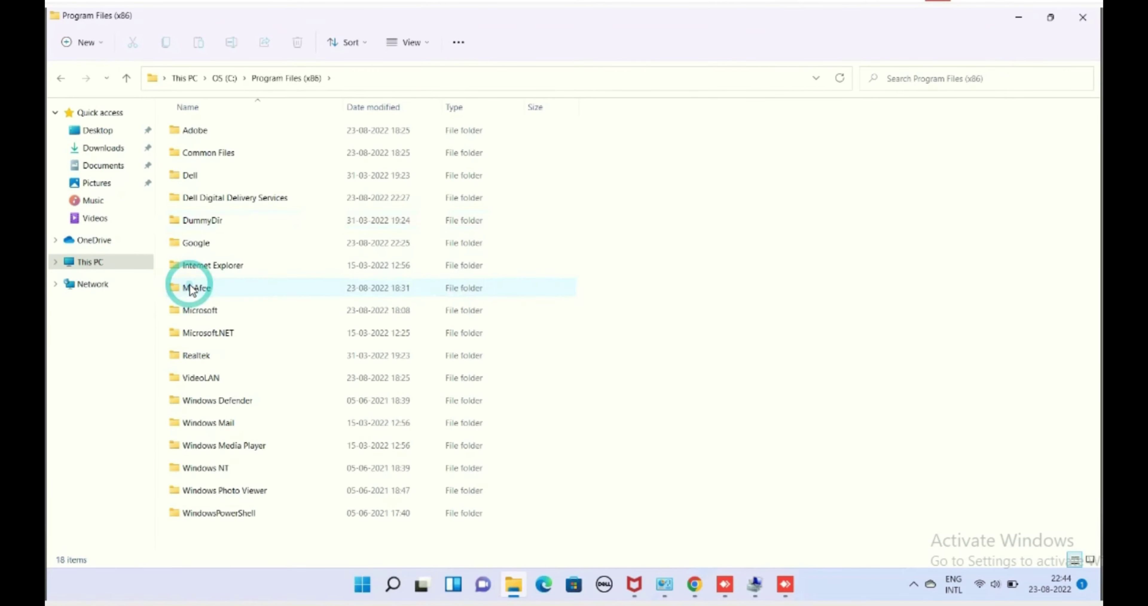
pyautogui.press('Down')
pyautogui.press('Down')
pyautogui.click(237, 81)
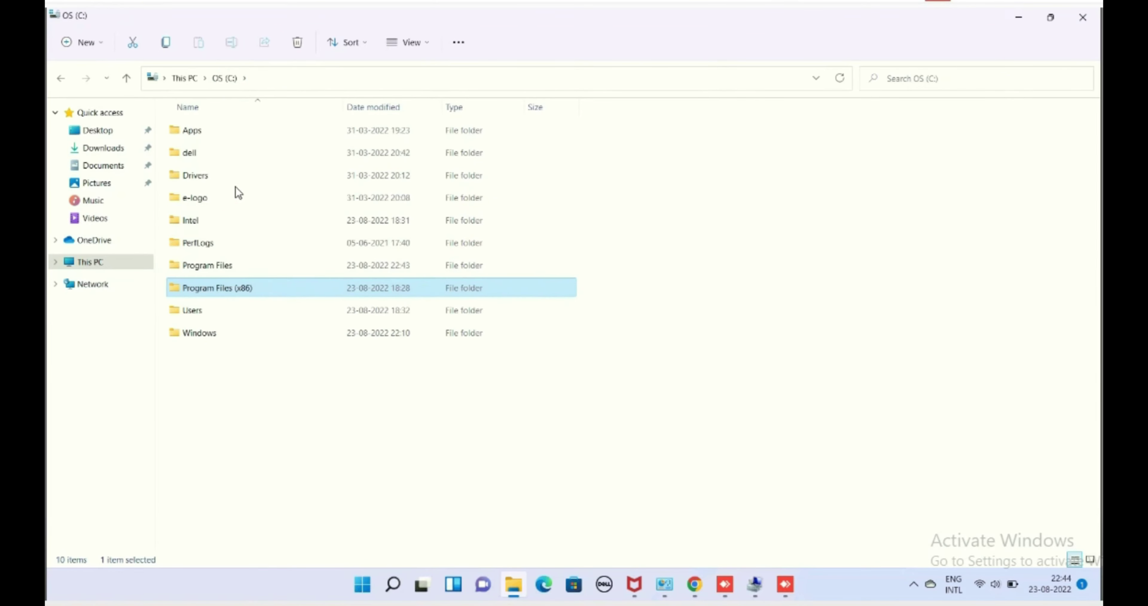
pyautogui.doubleClick(207, 333)
pyautogui.scroll(-3, 190, 182)
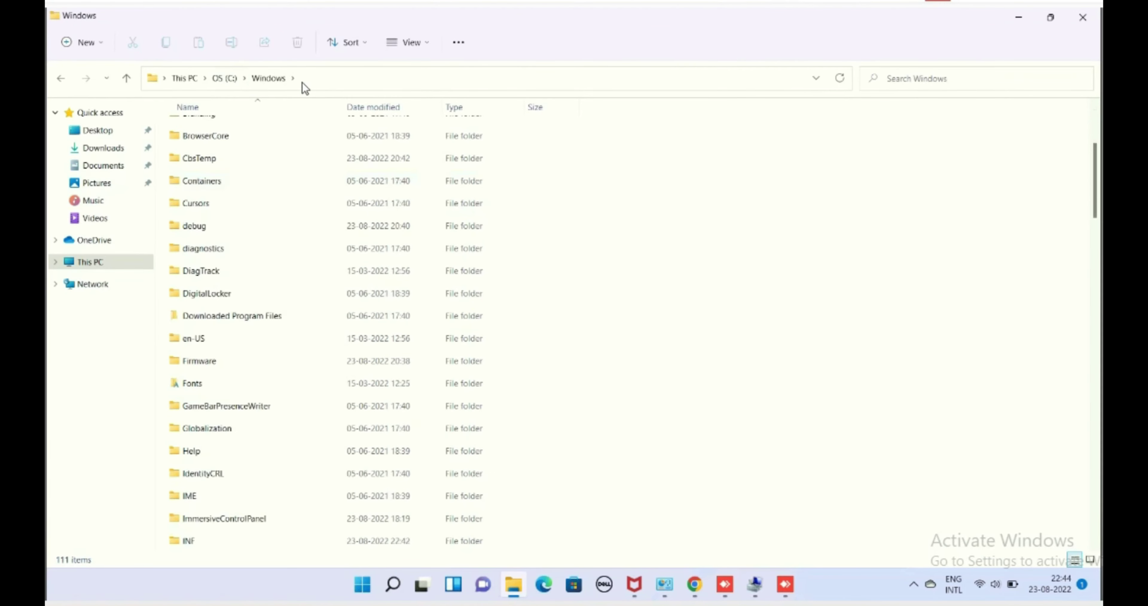
pyautogui.press('m')
pyautogui.click(205, 196)
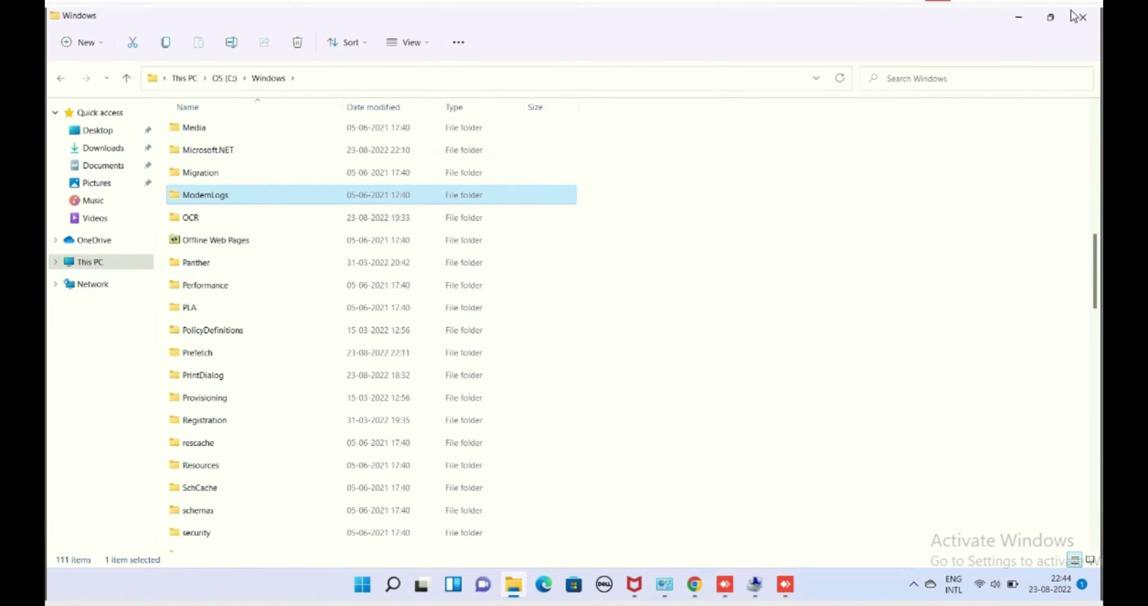
pyautogui.click(1084, 18)
pyautogui.doubleClick(69, 367)
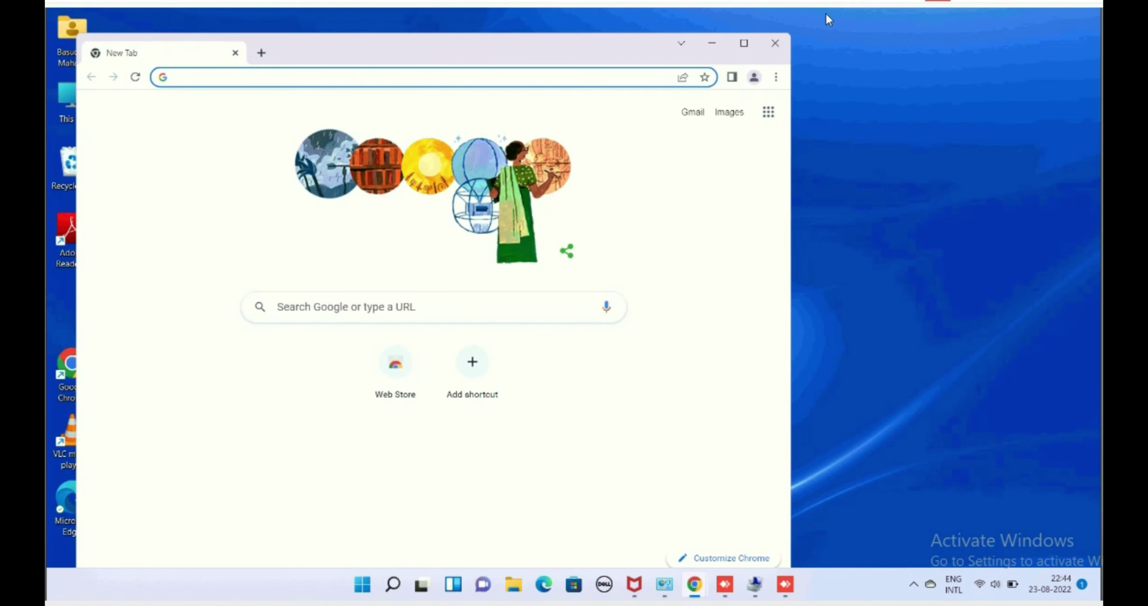
# Search 'MANTRA', open the Drivers & Documents - Mantra Softech page and submit the captcha code.
pyautogui.doubleClick(548, 55)
pyautogui.click(487, 45)
pyautogui.write('MANTRA')
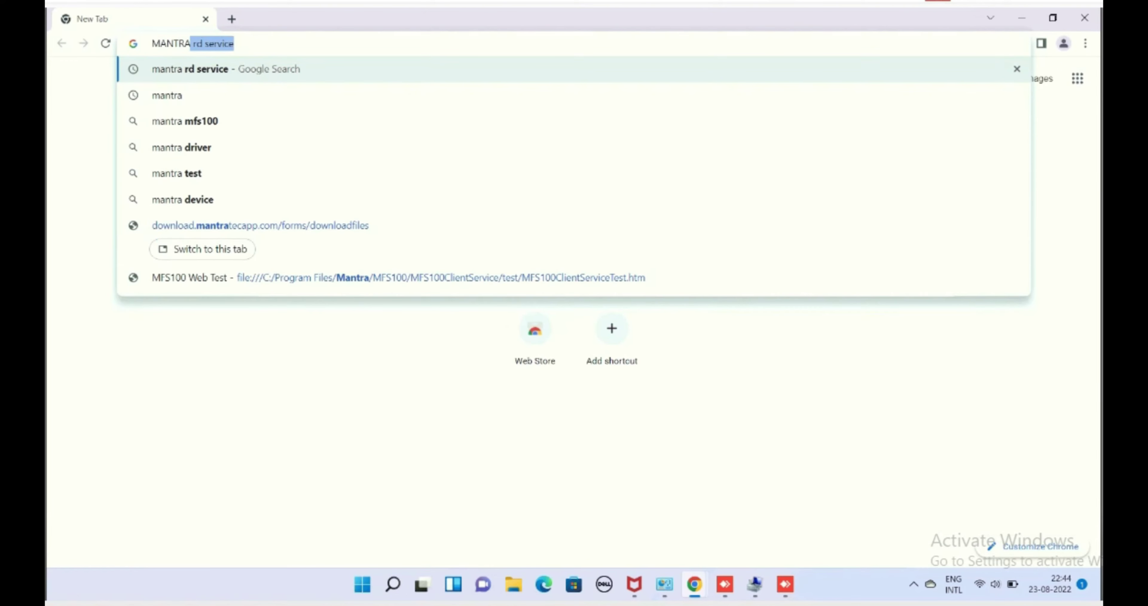
pyautogui.press('Return')
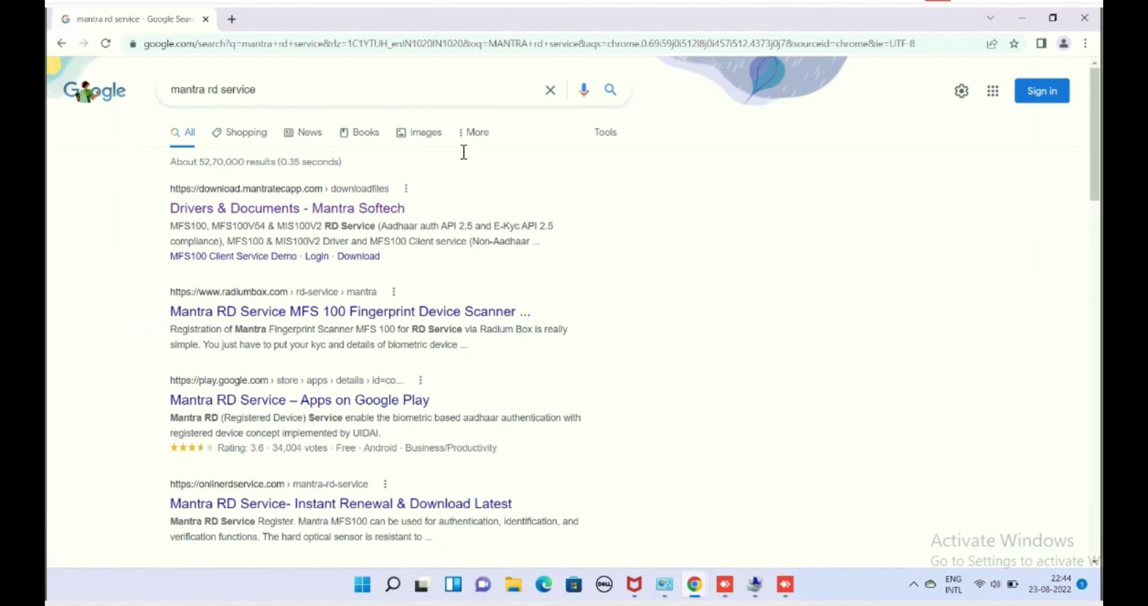
pyautogui.click(227, 208)
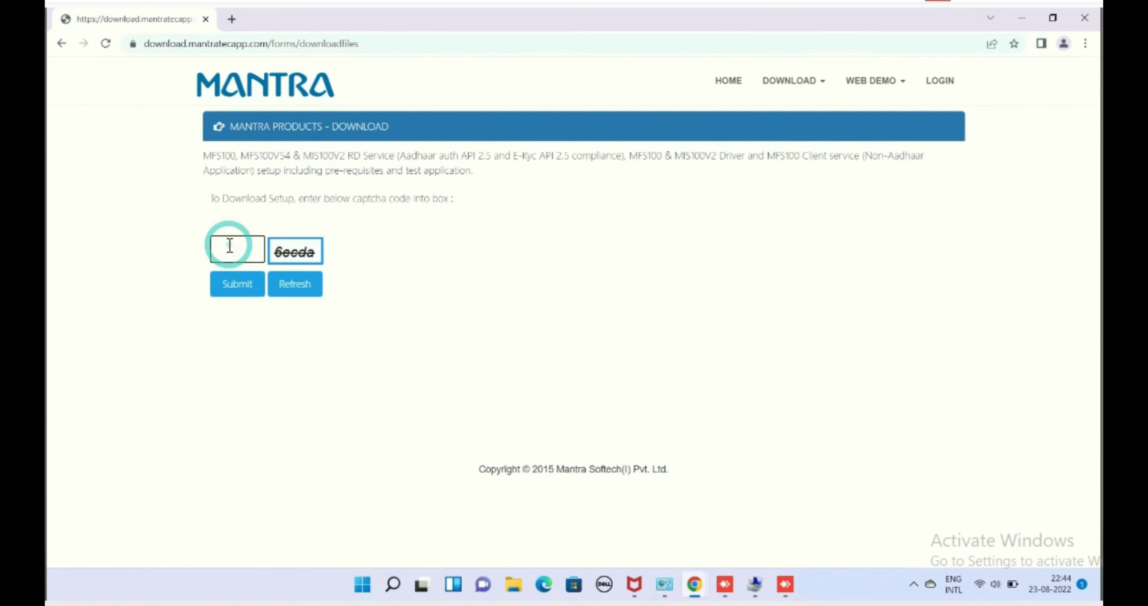
pyautogui.write('6ecda')
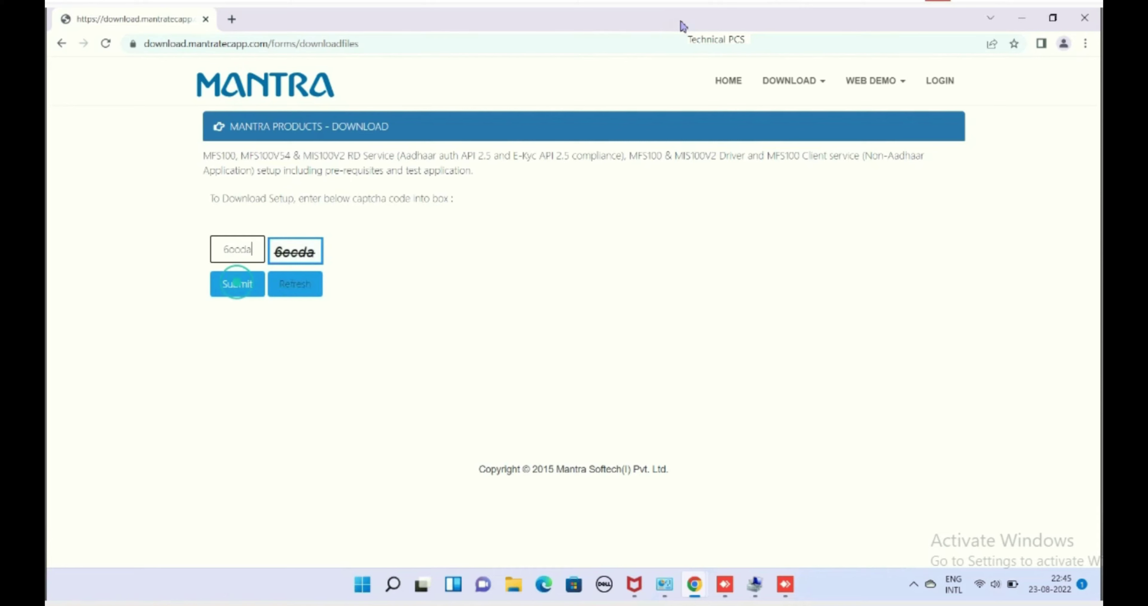
pyautogui.press('Return')
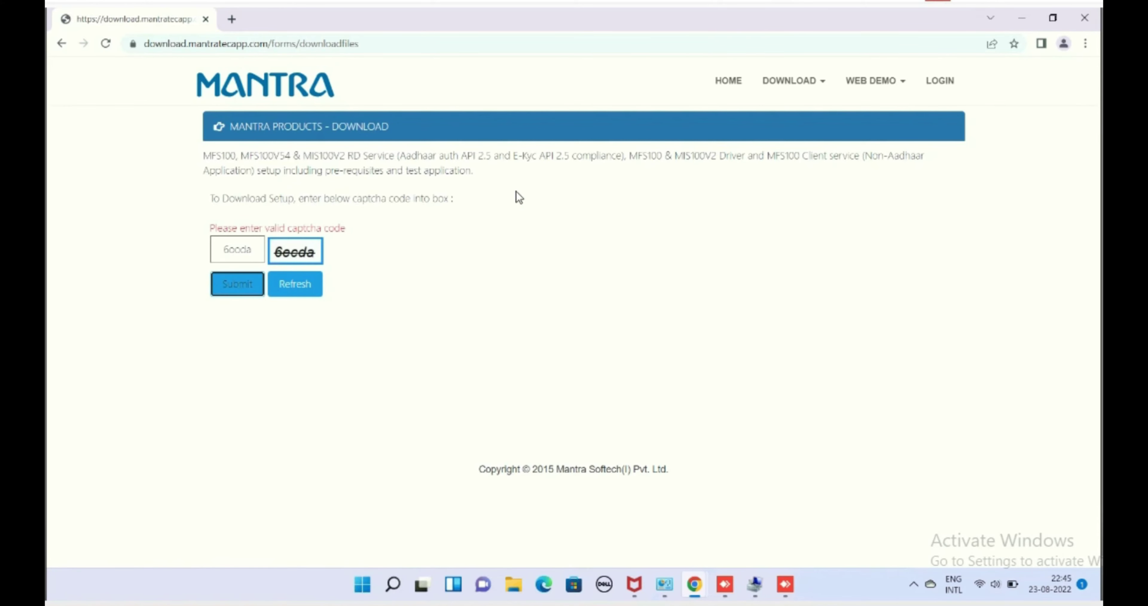
pyautogui.click(244, 252)
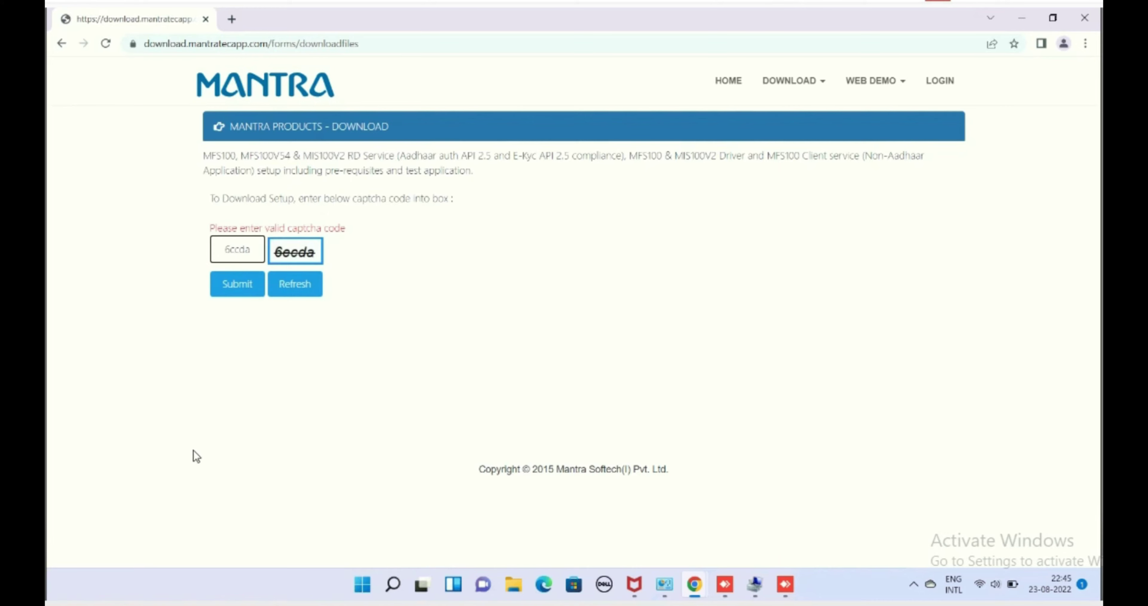
# Download RD Service 1.0.4, Client Service 9.0.3.8 and Driver 9.2.0.0 setups, then run the RD Service installer.
pyautogui.click(242, 282)
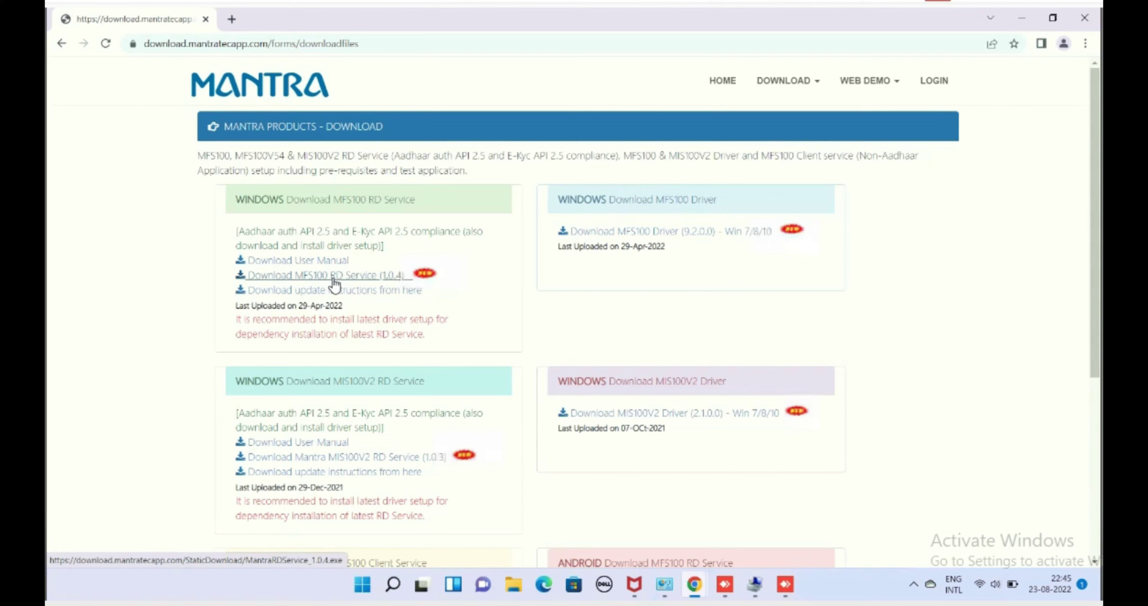
pyautogui.click(638, 176)
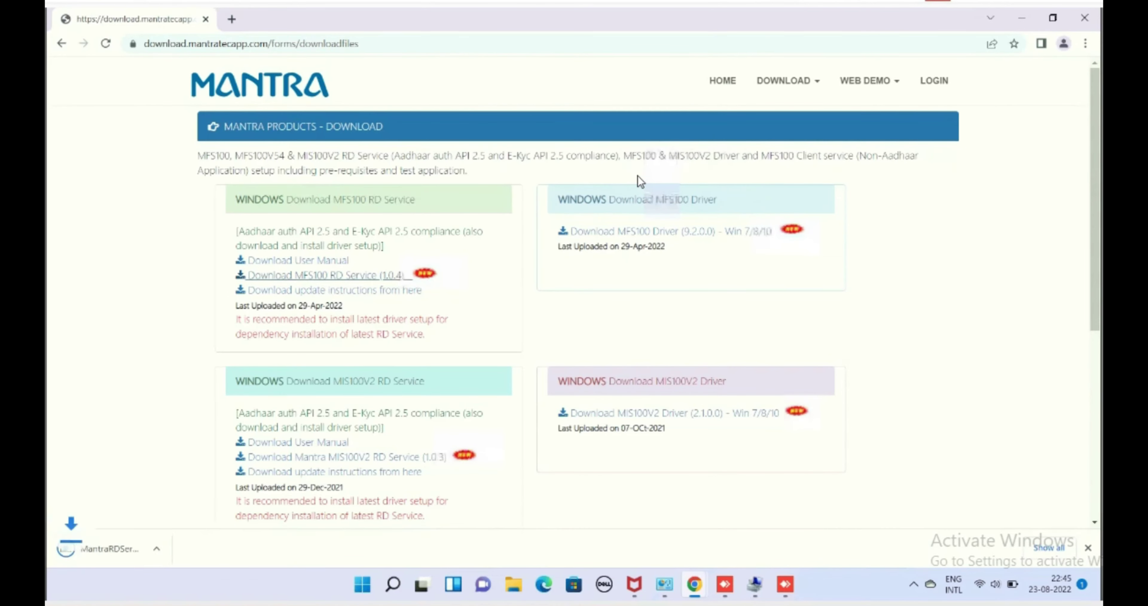
pyautogui.scroll(-3, 383, 437)
pyautogui.scroll(-3, 389, 447)
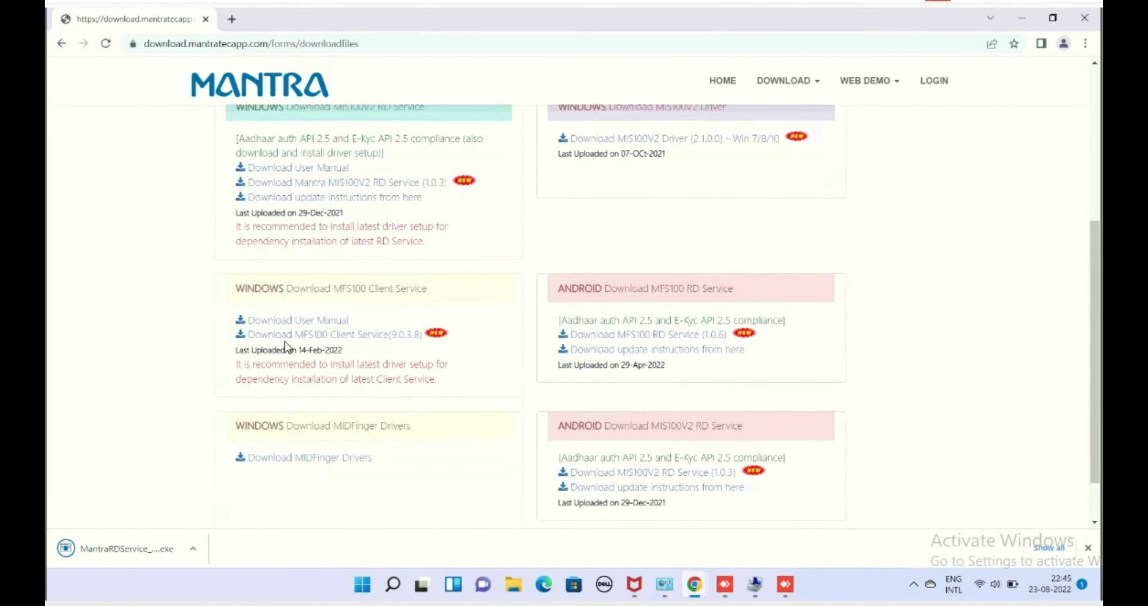
pyautogui.scroll(-2, 379, 383)
pyautogui.click(399, 274)
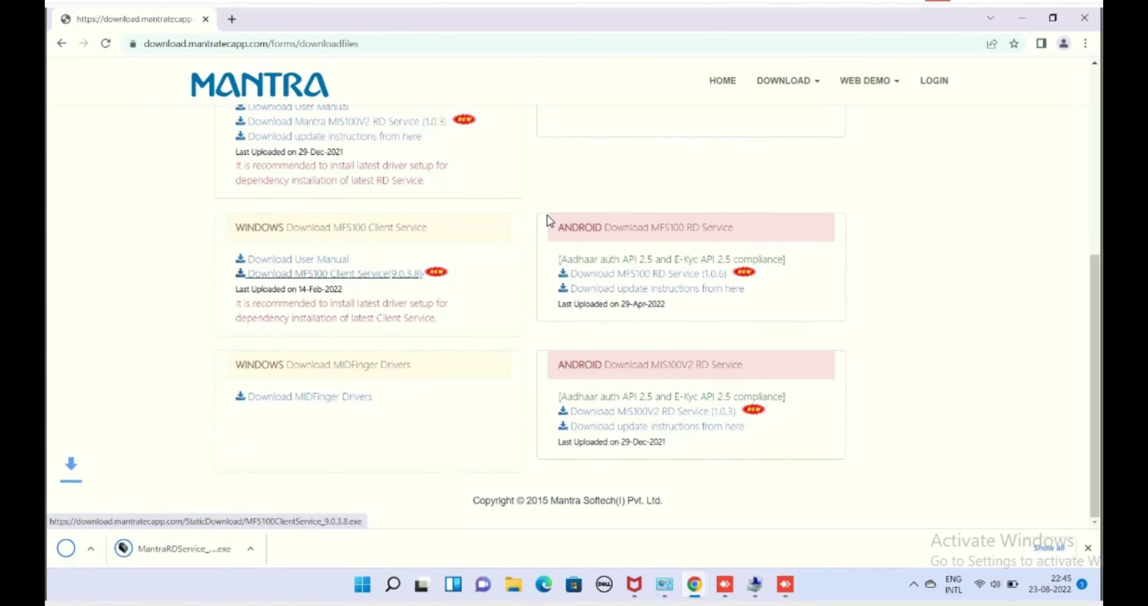
pyautogui.scroll(7, 815, 218)
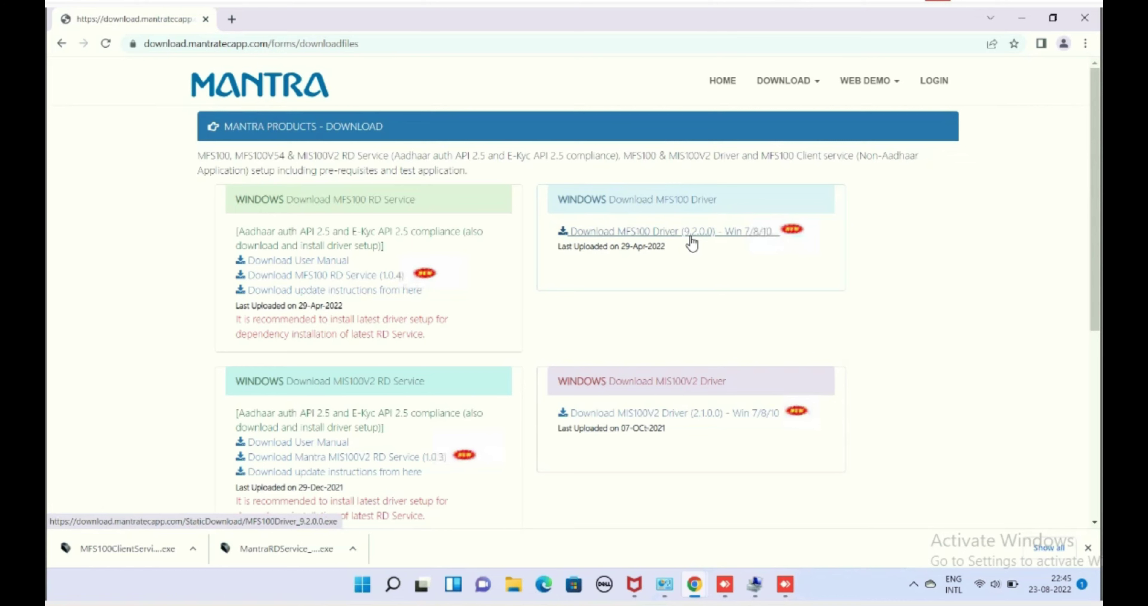
pyautogui.click(692, 232)
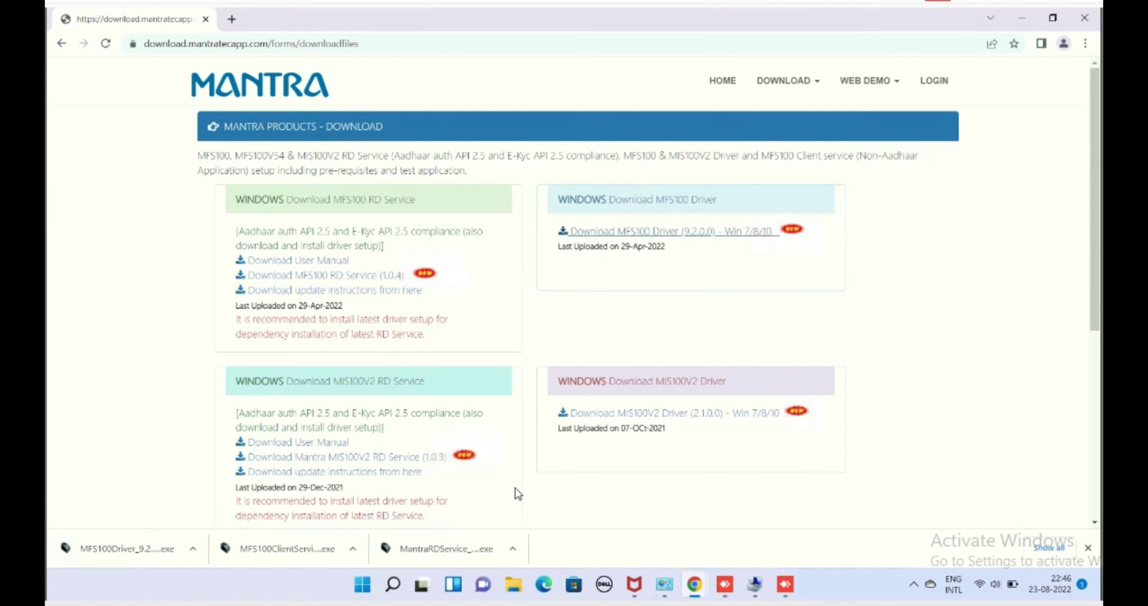
pyautogui.click(514, 548)
pyautogui.click(562, 458)
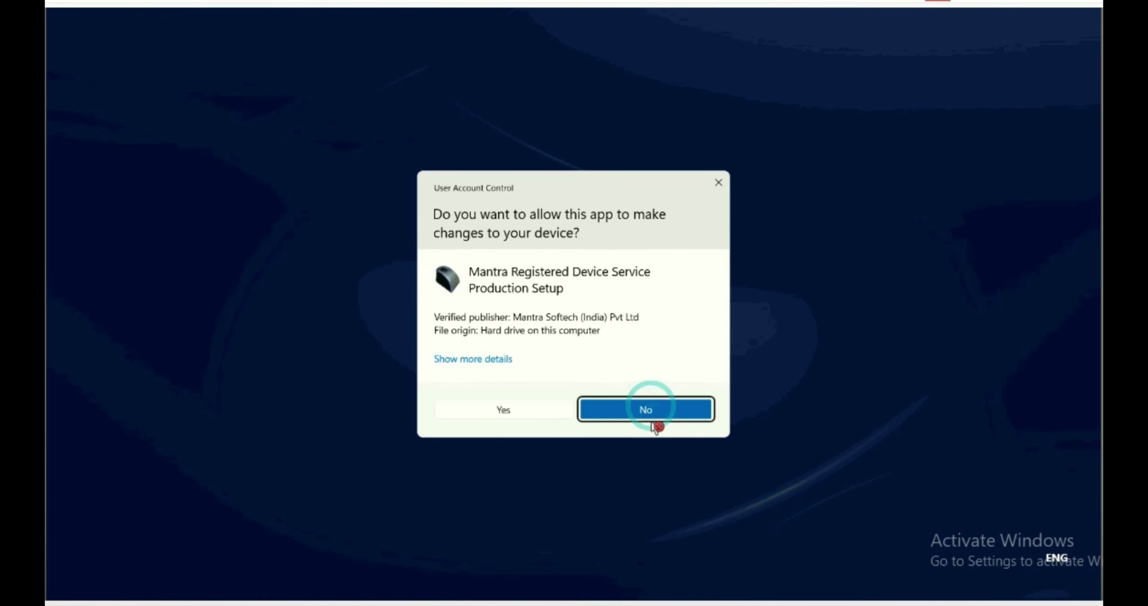
# Approve UAC and install Mantra RD Service with the default Start Menu folder.
pyautogui.click(502, 411)
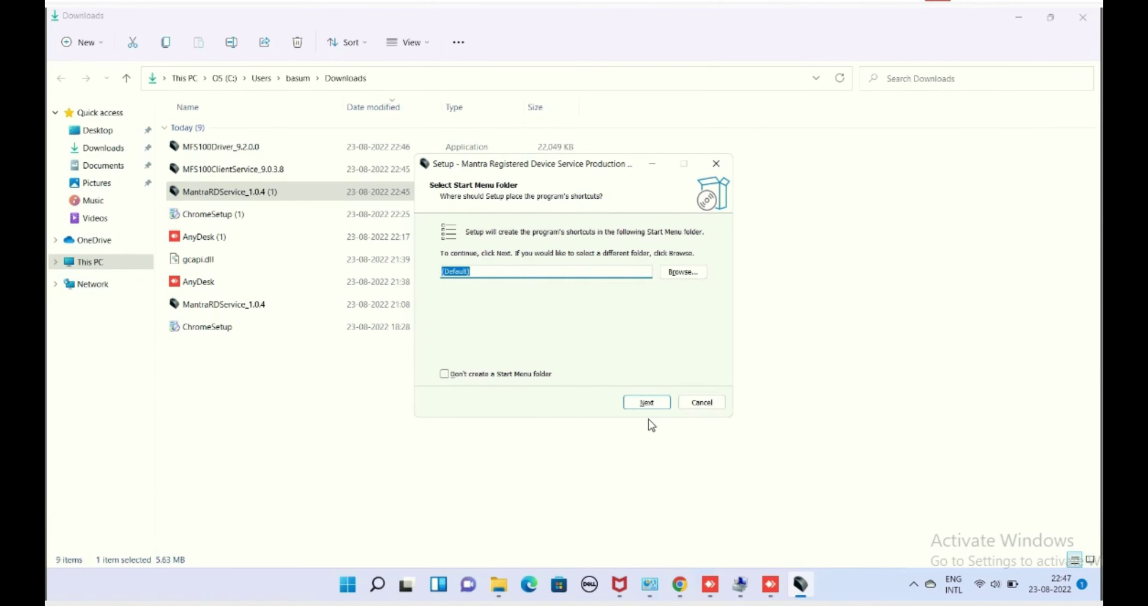
pyautogui.click(647, 402)
pyautogui.click(647, 403)
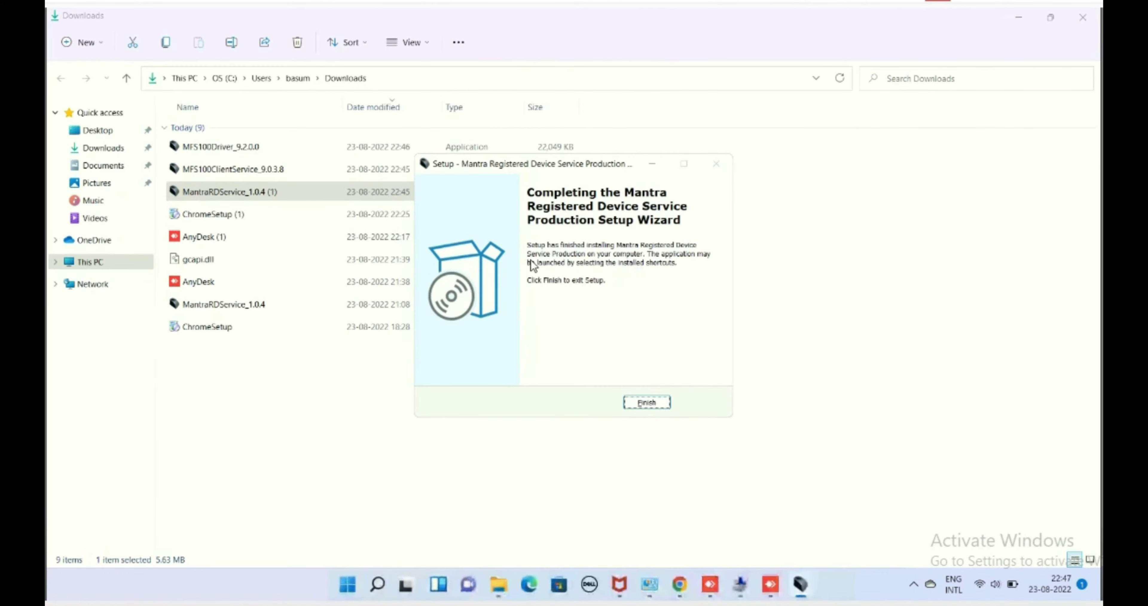
pyautogui.click(647, 403)
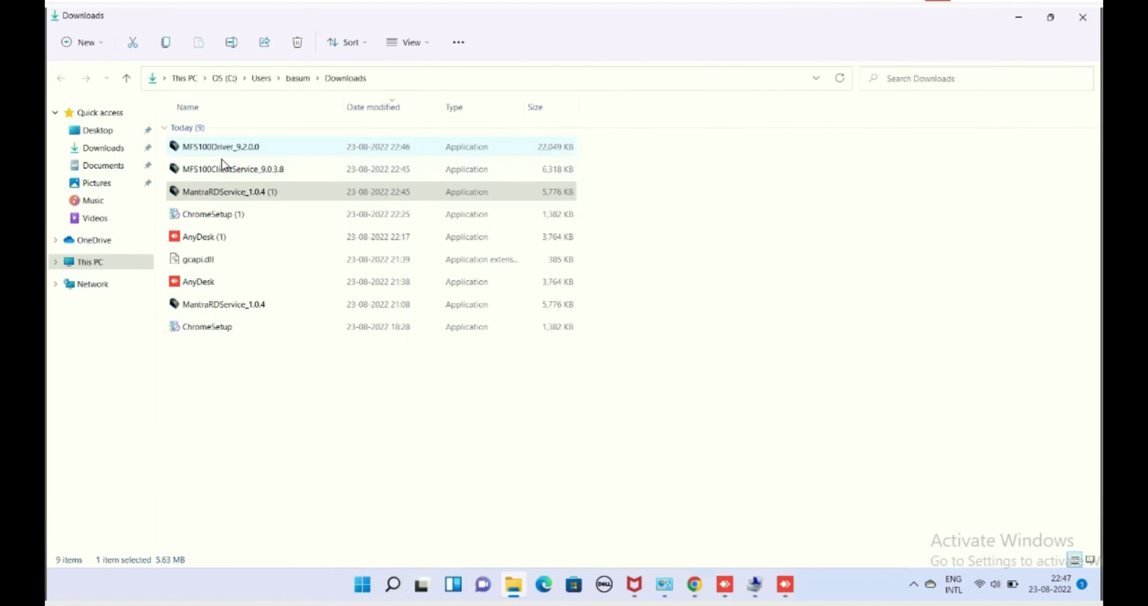
# Install the MFS100Driver 9.2.0.0 setup as administrator.
pyautogui.rightClick(241, 150)
pyautogui.click(306, 213)
pyautogui.click(495, 407)
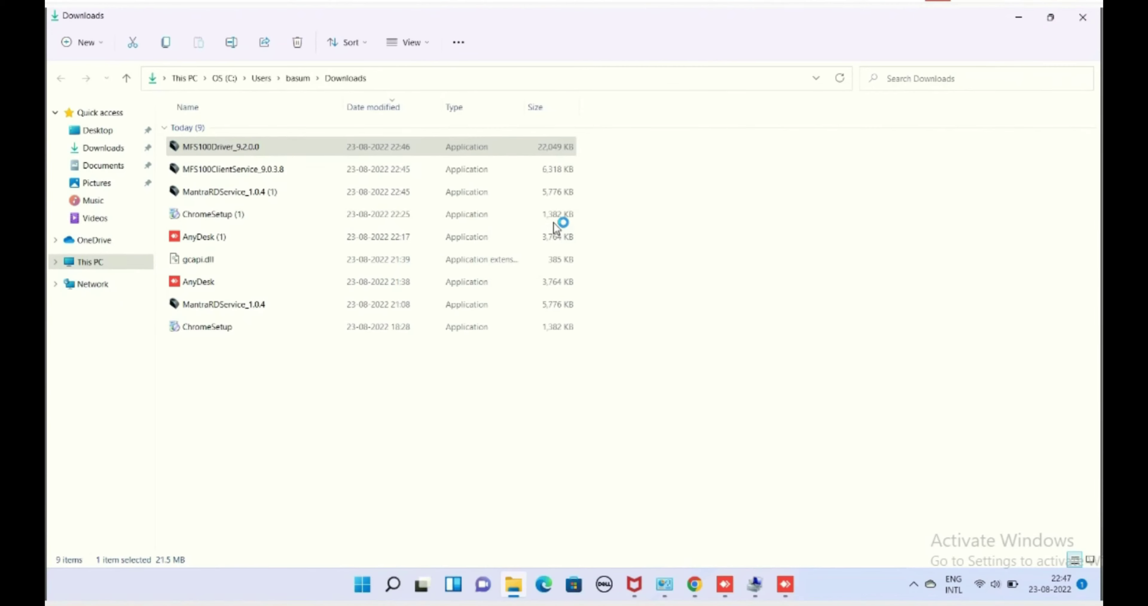
pyautogui.click(643, 403)
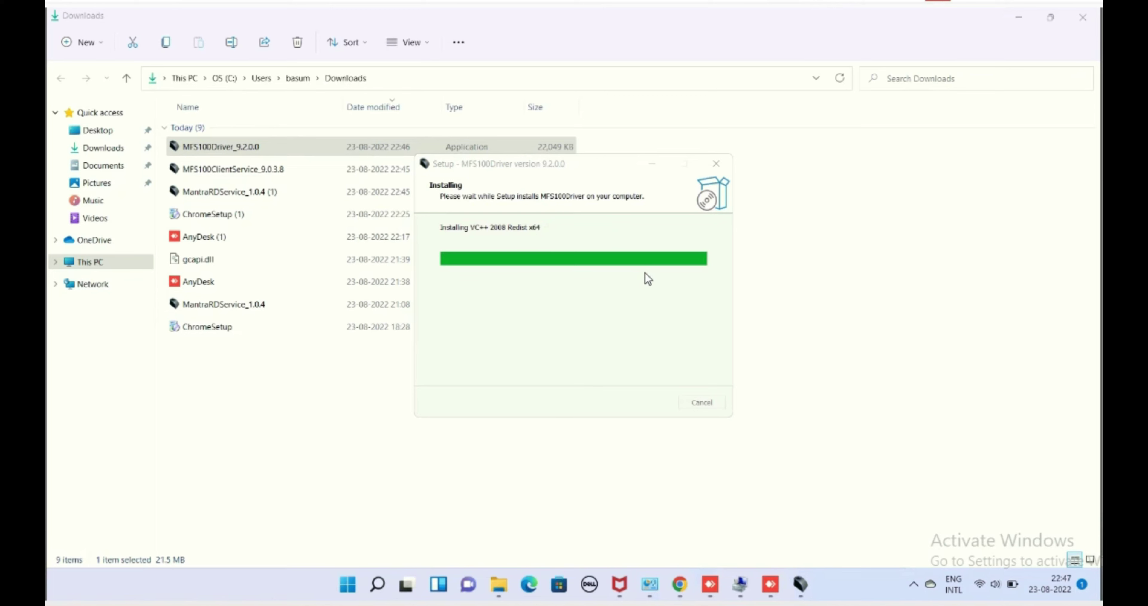
pyautogui.click(647, 403)
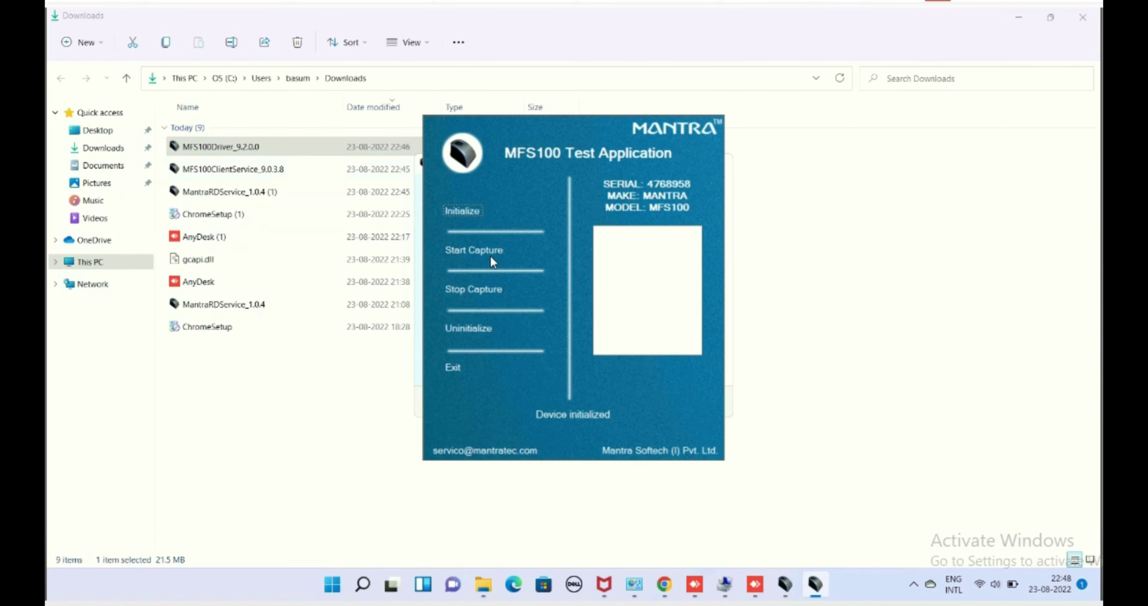
# Capture a test fingerprint in the MFS100 Test Application, then close it and the setup wizard.
pyautogui.click(482, 260)
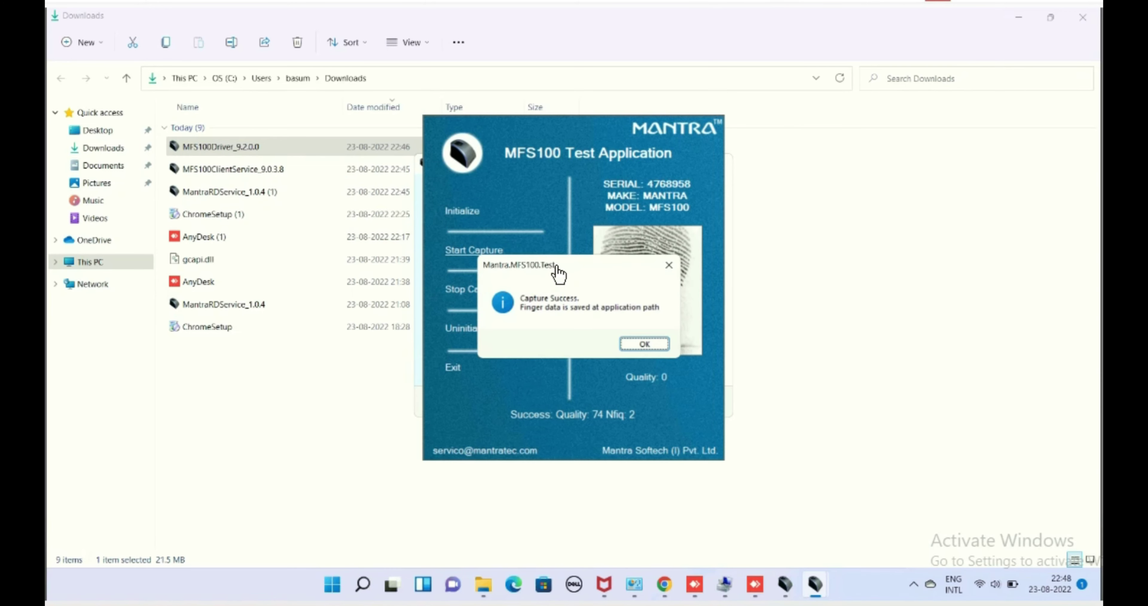
pyautogui.click(643, 346)
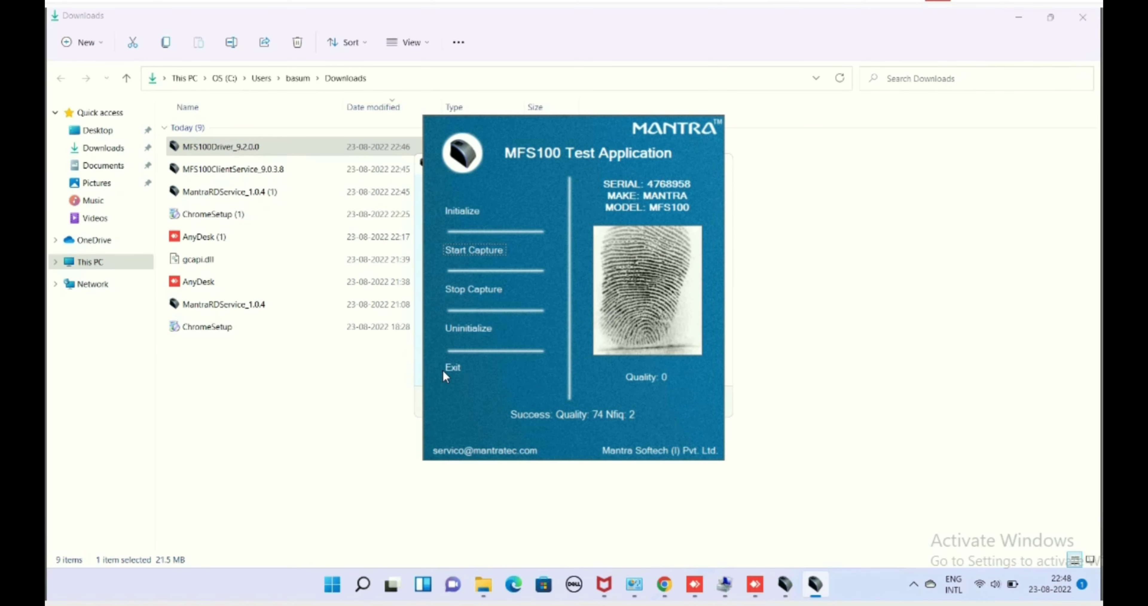
pyautogui.click(452, 368)
pyautogui.click(635, 399)
# Install the MFS100ClientService package as administrator, approving the UAC prompt.
pyautogui.rightClick(256, 171)
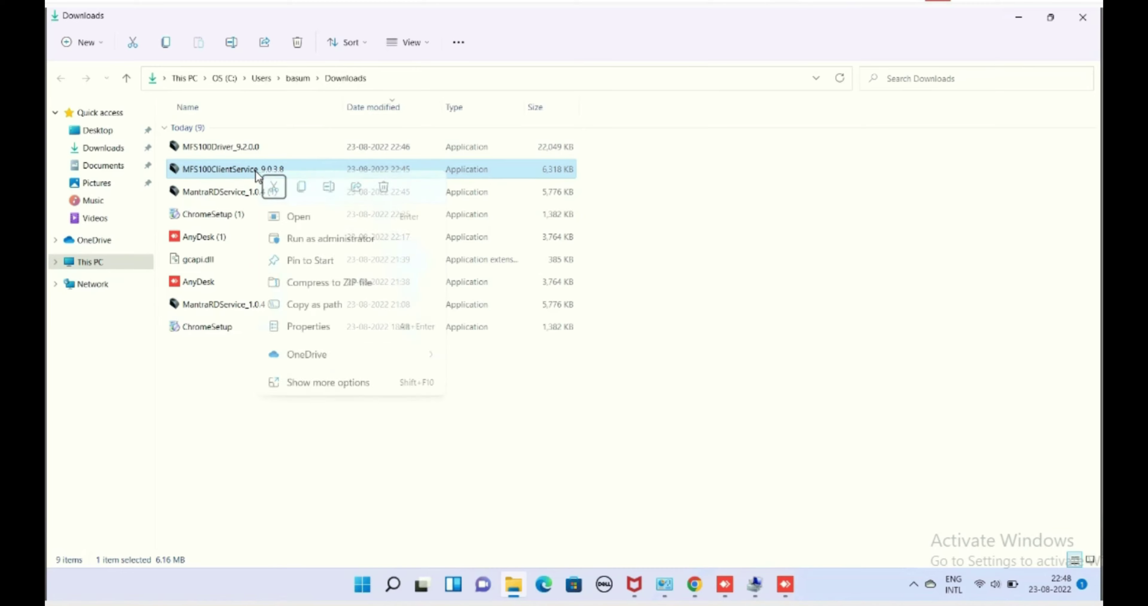
pyautogui.click(308, 238)
pyautogui.click(646, 405)
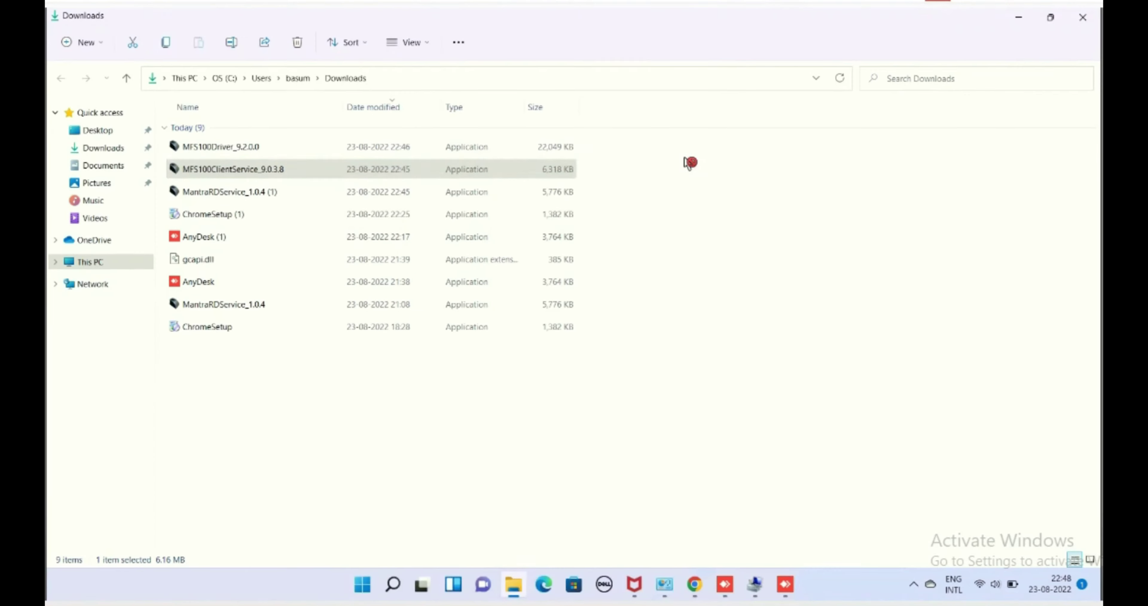
pyautogui.click(638, 405)
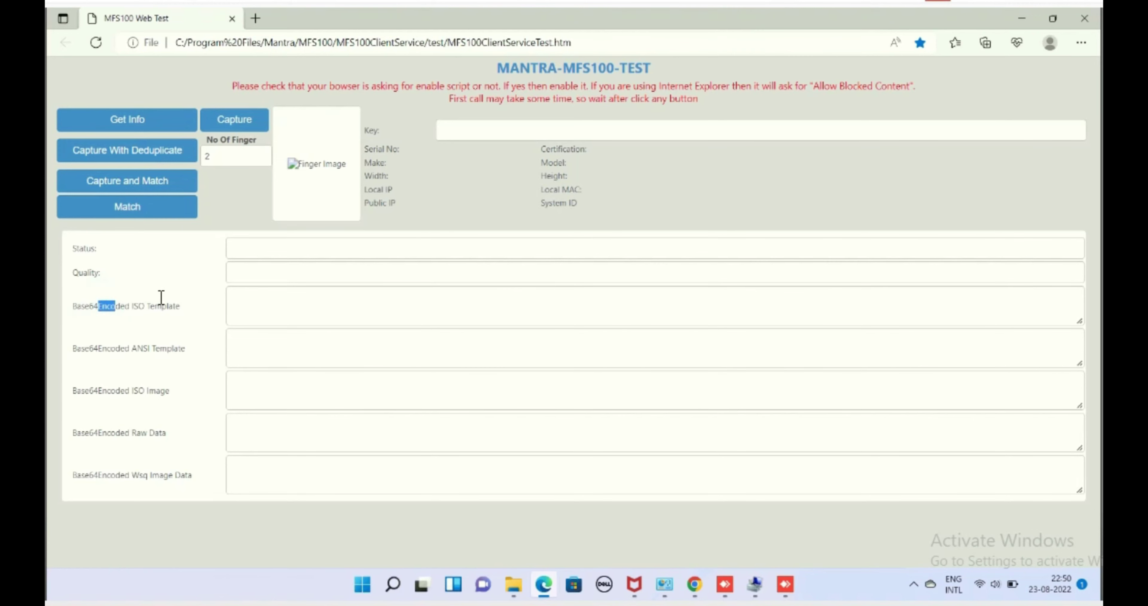
# Try Match on the MFS100 Web Test page and dismiss both 'Parameter is null' alerts.
pyautogui.click(146, 265)
pyautogui.click(123, 210)
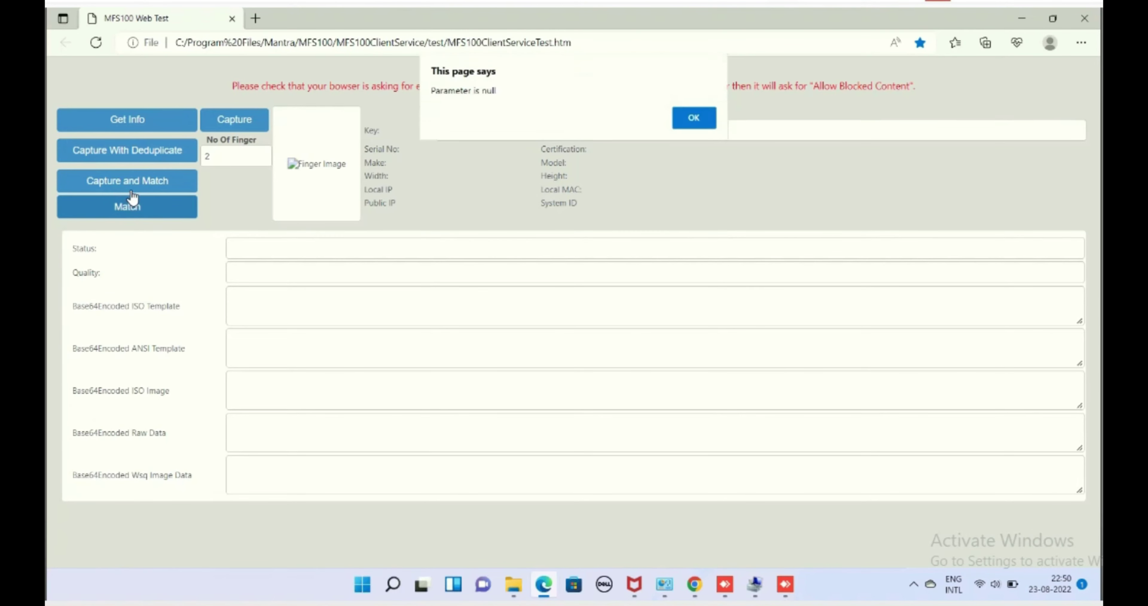
pyautogui.click(694, 117)
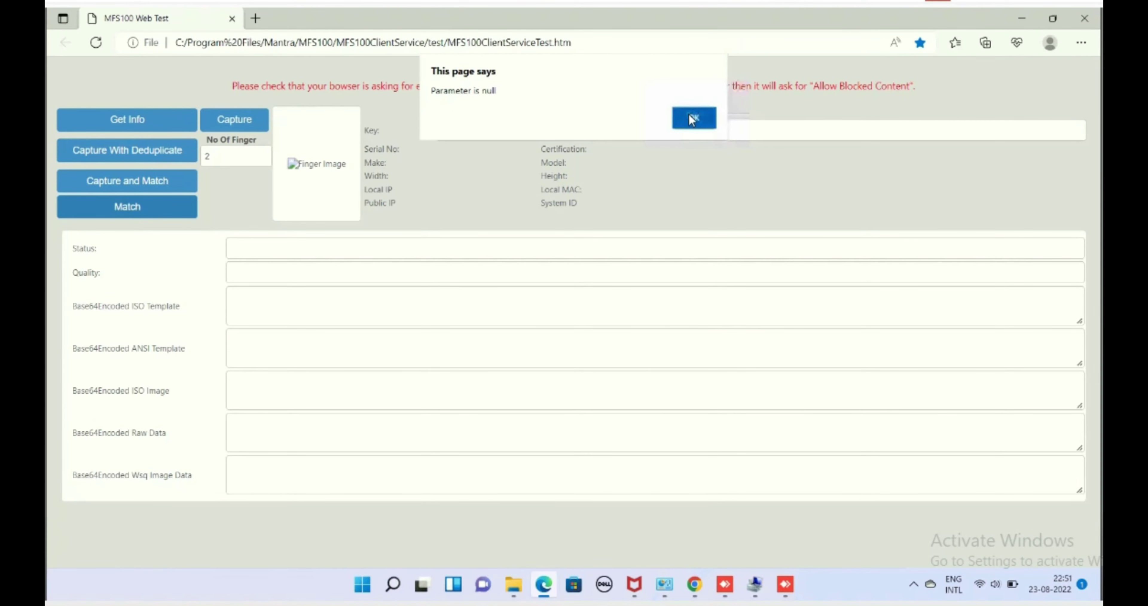
pyautogui.click(687, 121)
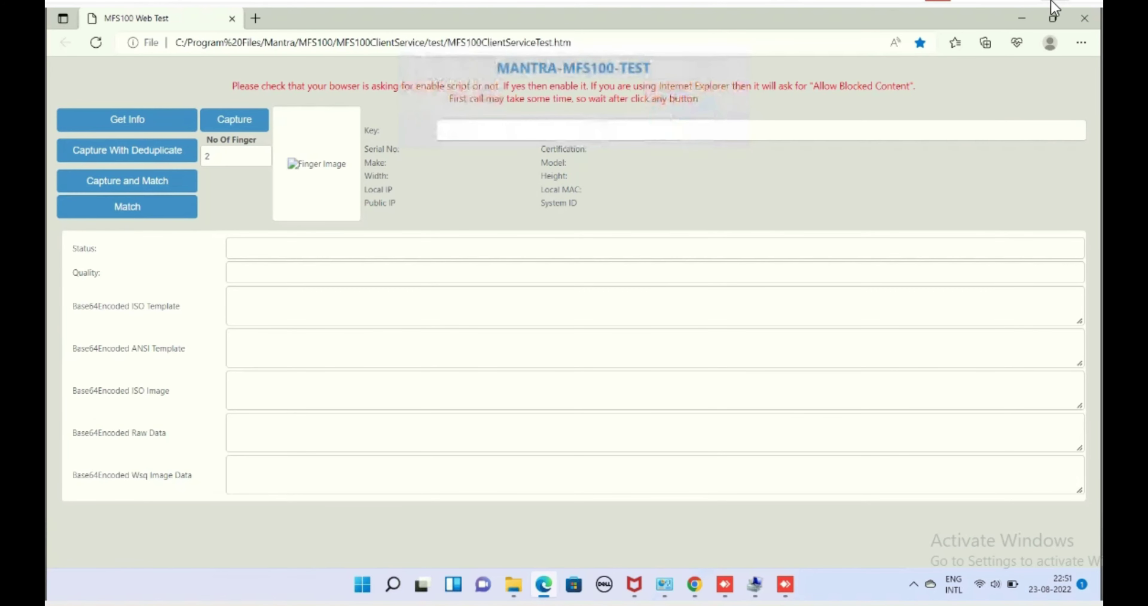
# Add the MFS100 Web Test page to favourites and close the Downloads window.
pyautogui.click(920, 45)
pyautogui.click(923, 64)
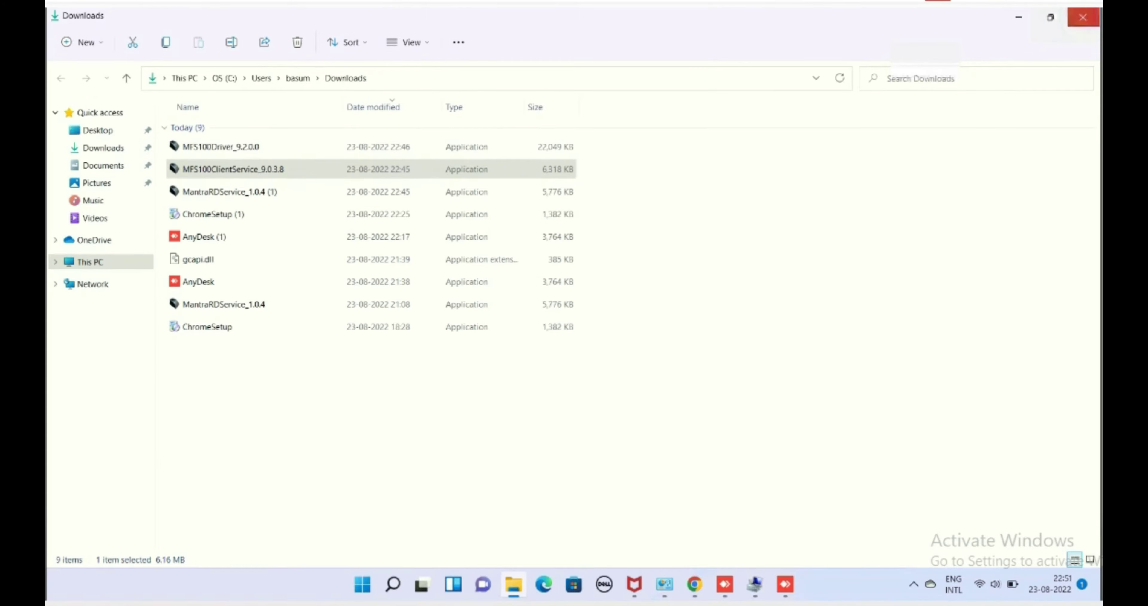
pyautogui.click(1083, 17)
# Open Computer Management from This PC and show the Services list.
pyautogui.rightClick(57, 94)
pyautogui.click(466, 47)
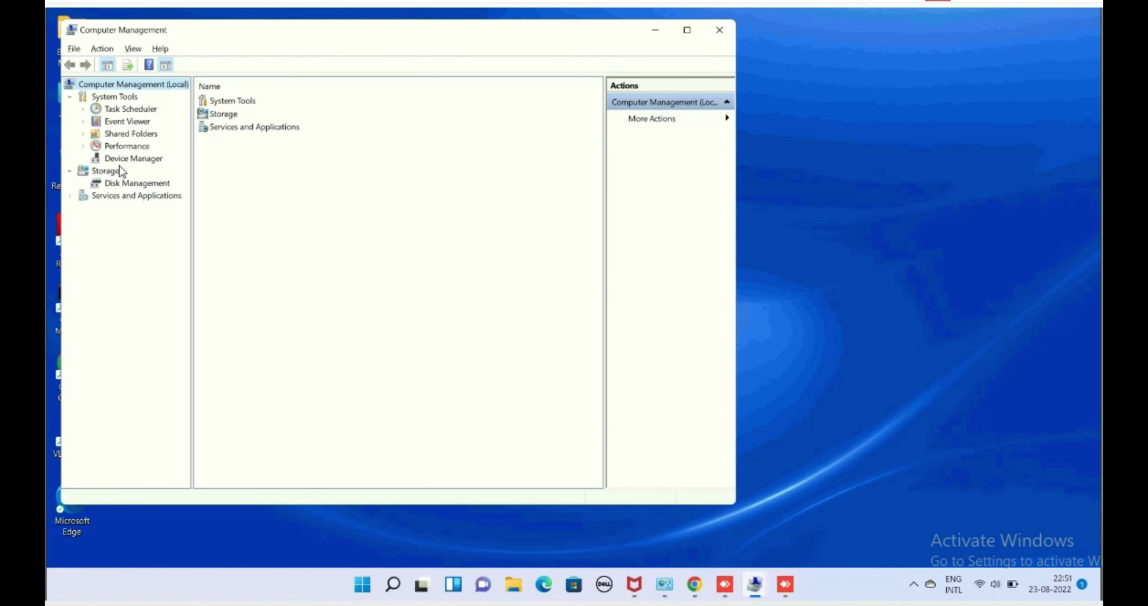
pyautogui.click(116, 196)
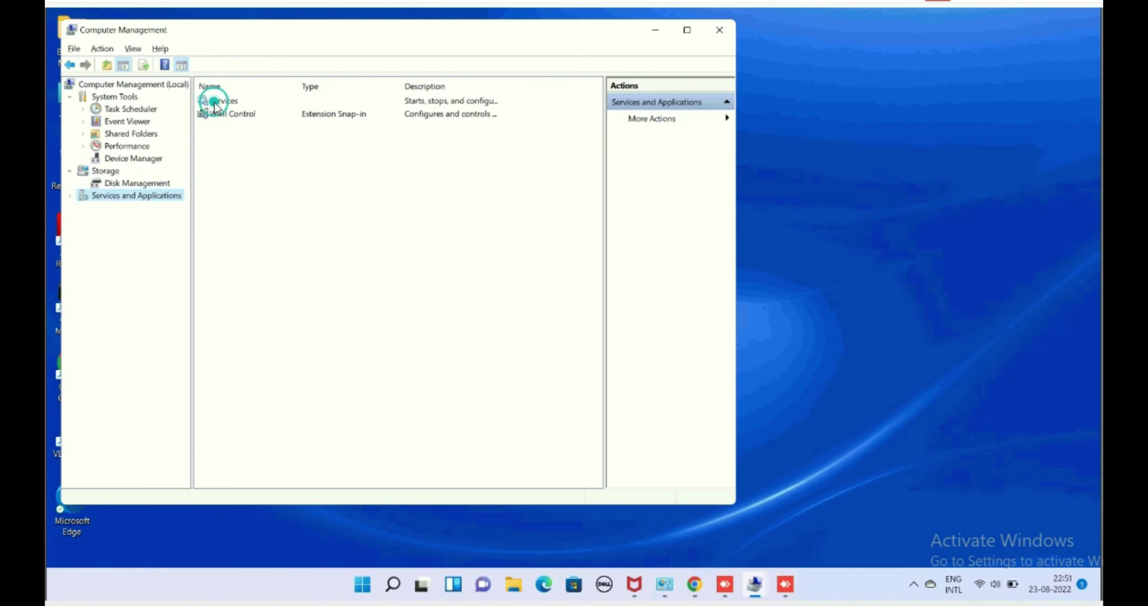
pyautogui.doubleClick(220, 98)
pyautogui.click(374, 235)
# Restart the MFS100 Client Service.
pyautogui.scroll(-2, 410, 226)
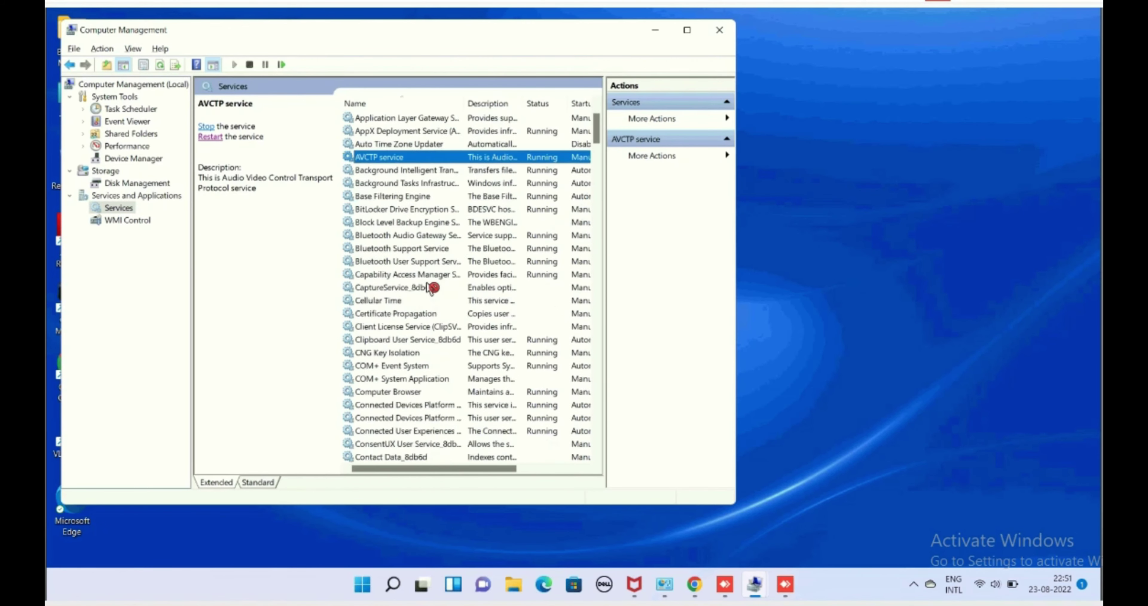
pyautogui.press('m')
pyautogui.click(413, 277)
pyautogui.click(414, 283)
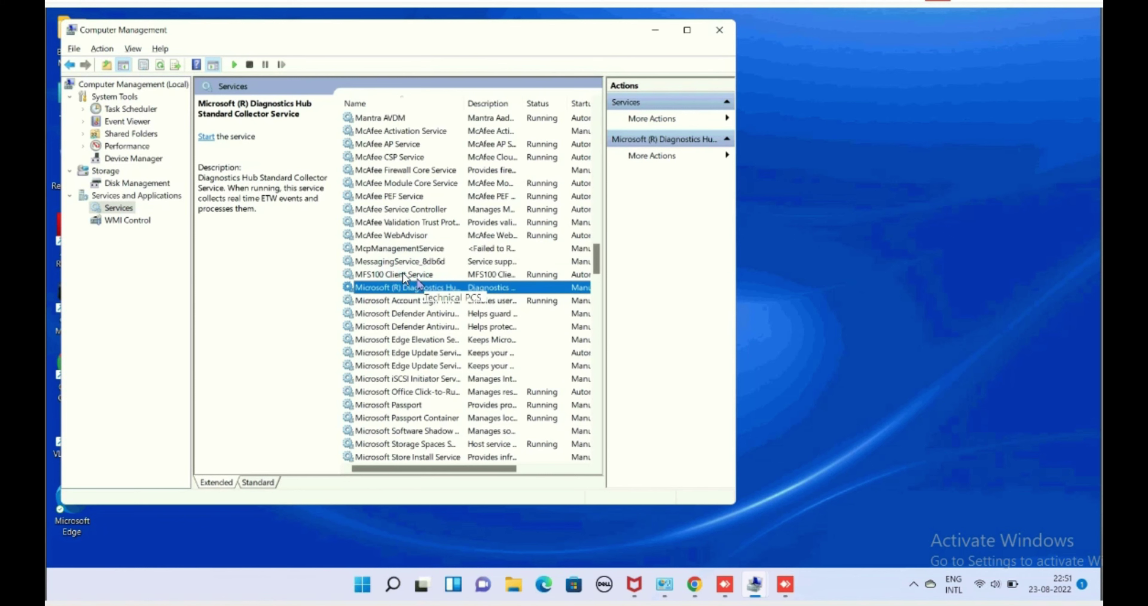
pyautogui.click(403, 273)
pyautogui.click(210, 137)
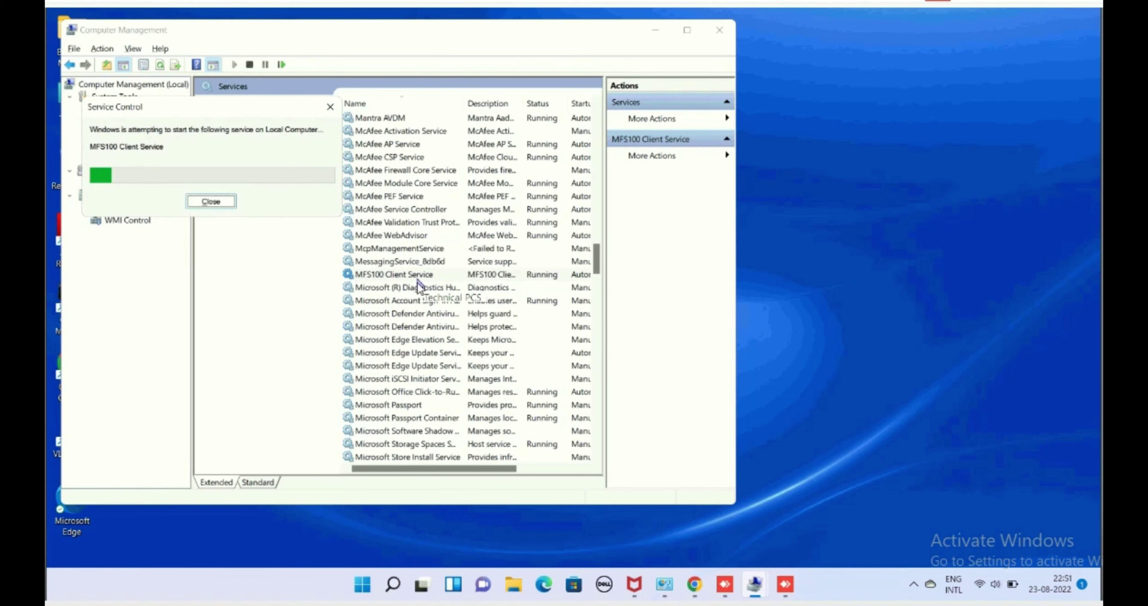
# Stop and then restart the Mantra AVDM service.
pyautogui.click(379, 118)
pyautogui.click(206, 126)
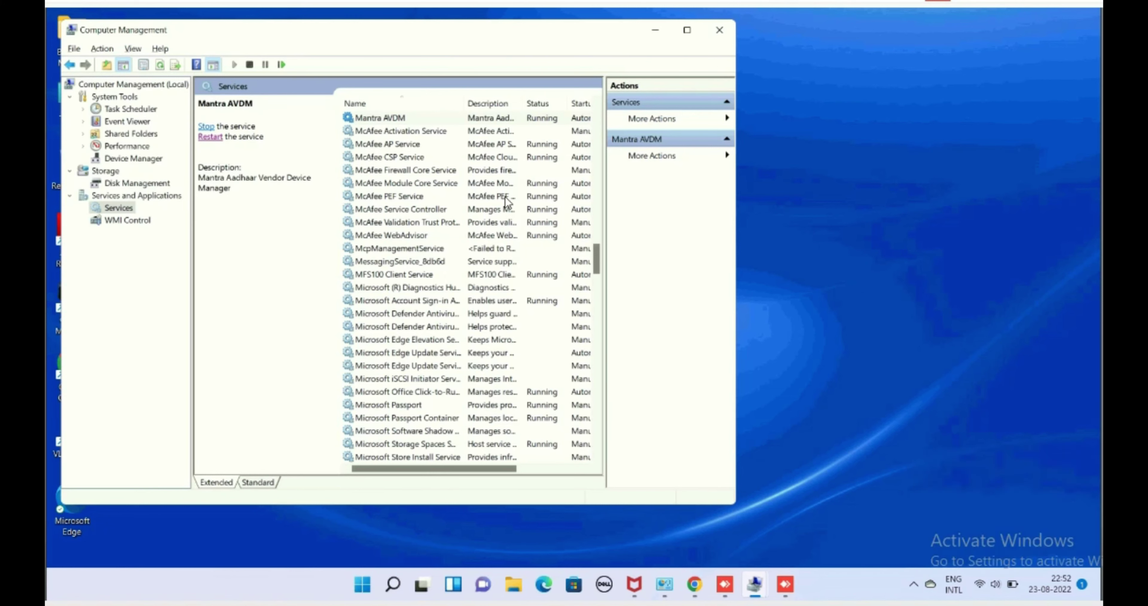
pyautogui.scroll(3, 472, 228)
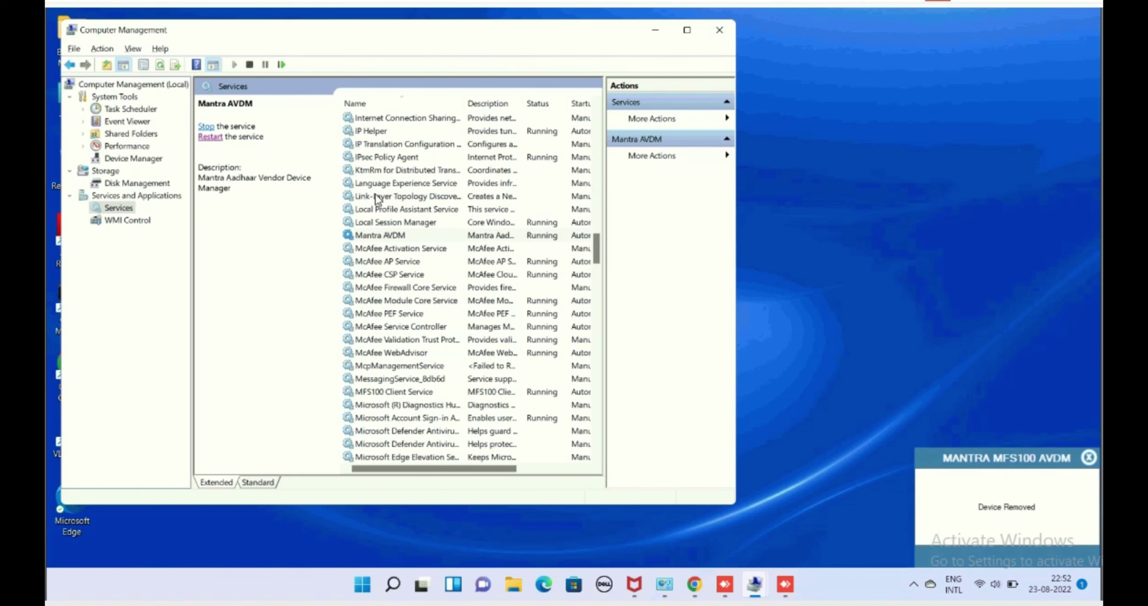
pyautogui.click(375, 172)
pyautogui.press('m')
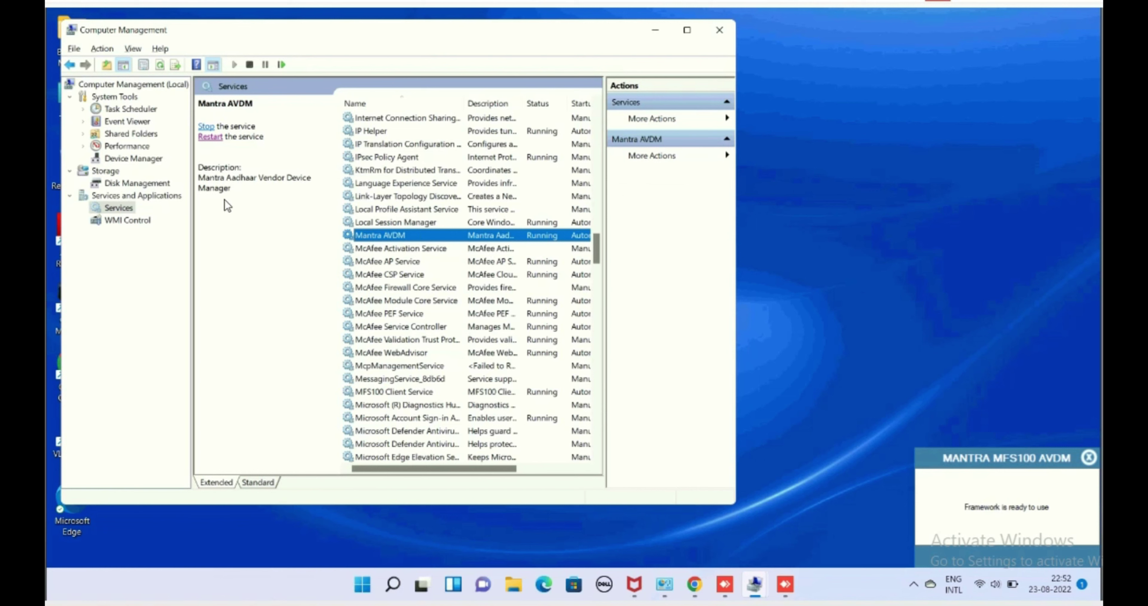
pyautogui.click(215, 137)
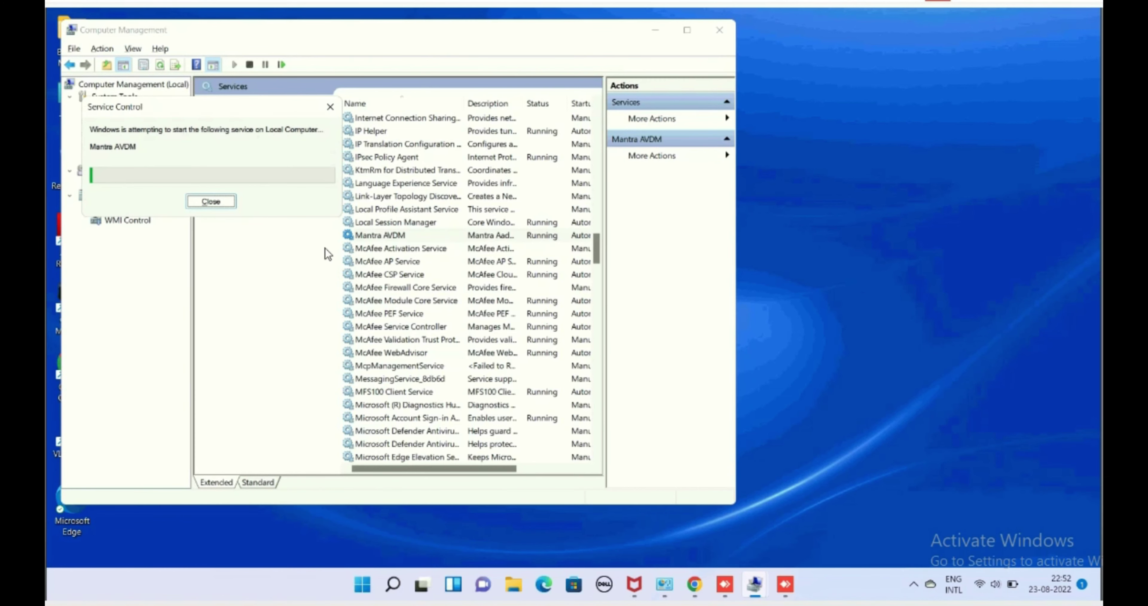
# Restart the MFS100 Client Service once more.
pyautogui.click(392, 392)
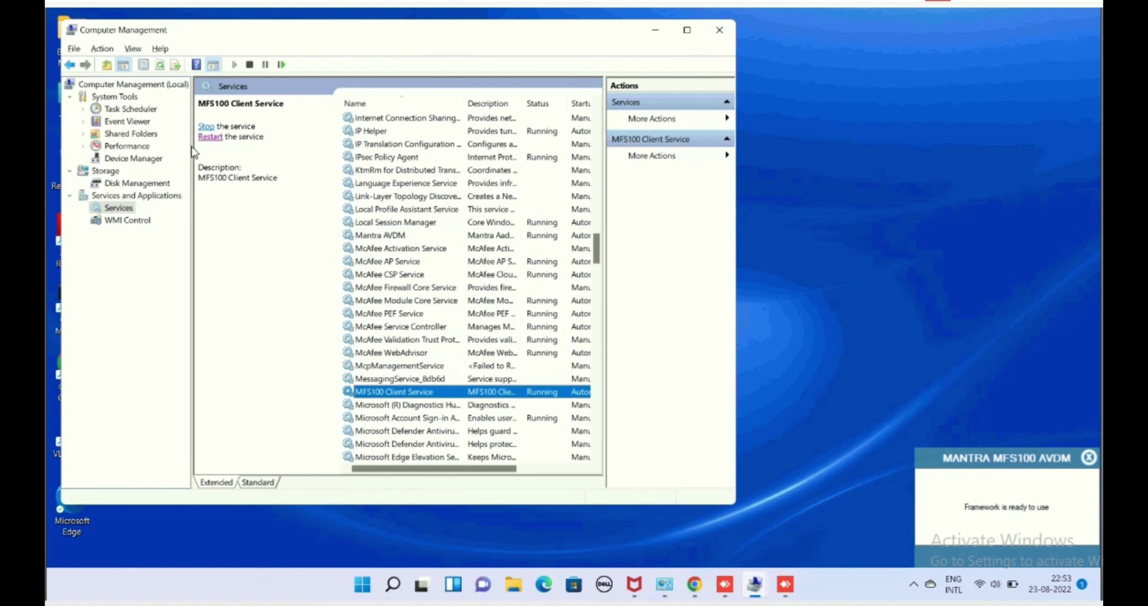
pyautogui.click(206, 137)
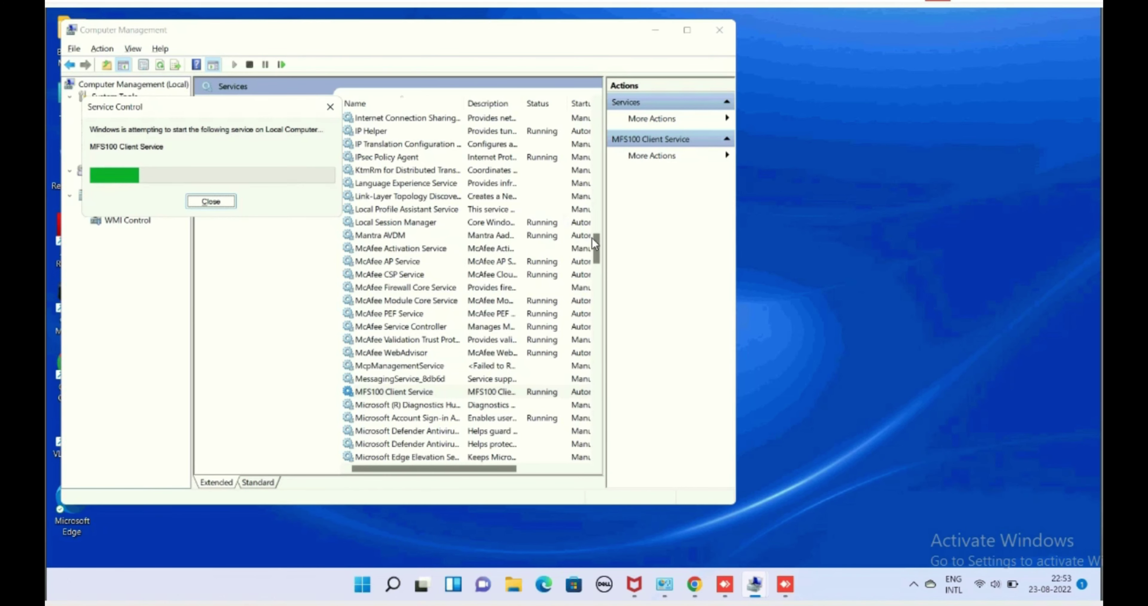
pyautogui.moveTo(598, 255); pyautogui.dragTo(590, 302)
pyautogui.scroll(-2, 589, 301)
# Close Computer Management and search 'boi bc login' in Google Chrome.
pyautogui.click(719, 30)
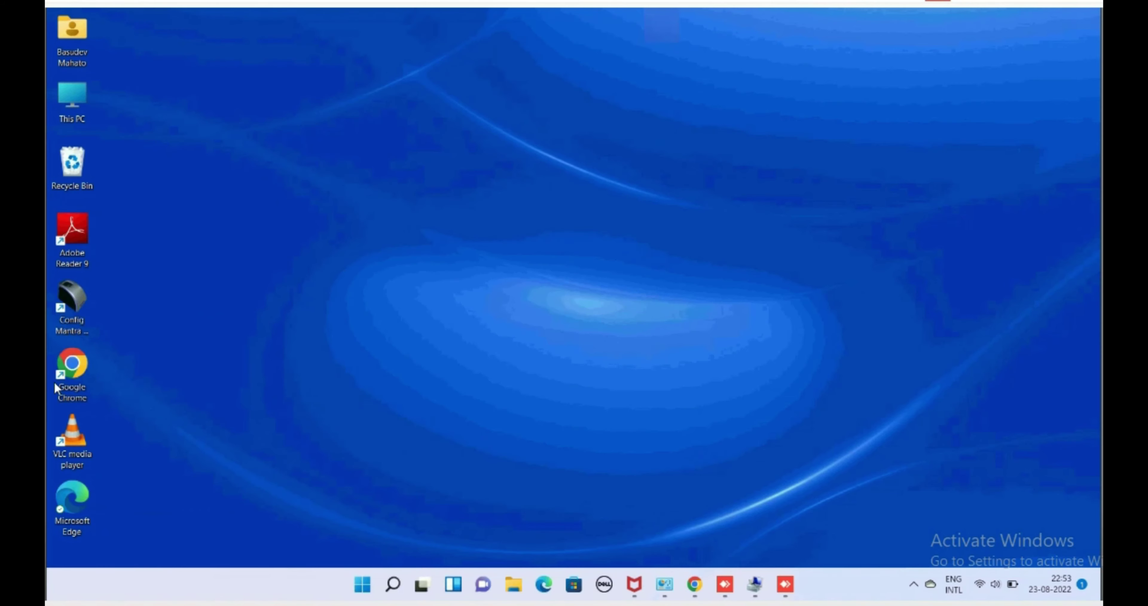
pyautogui.doubleClick(69, 366)
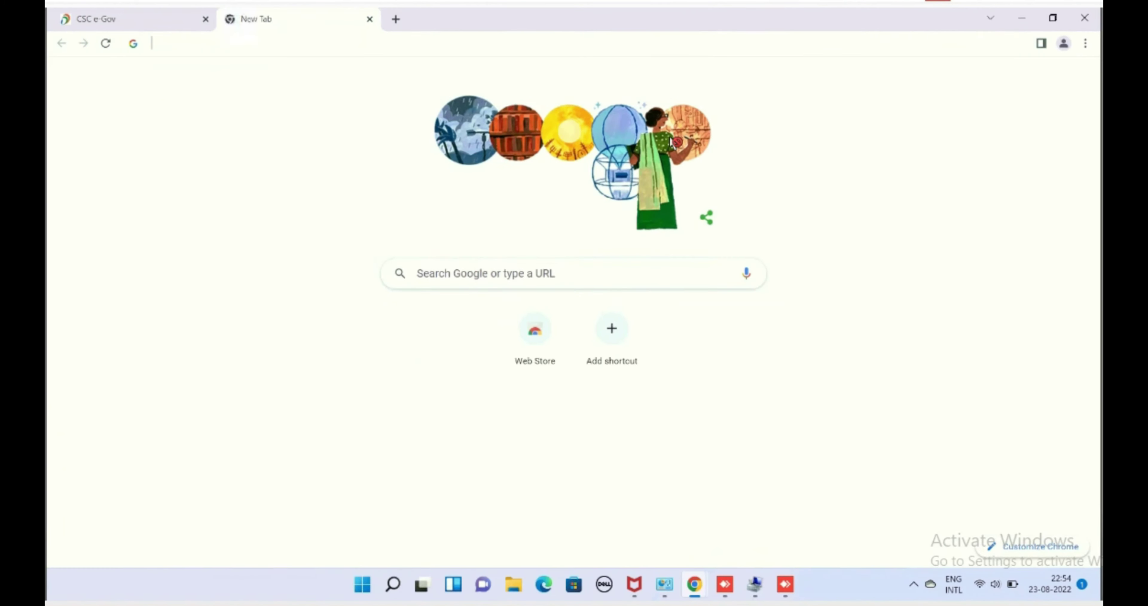
pyautogui.press('Down')
pyautogui.press('Down')
pyautogui.press('Down')
pyautogui.press('Return')
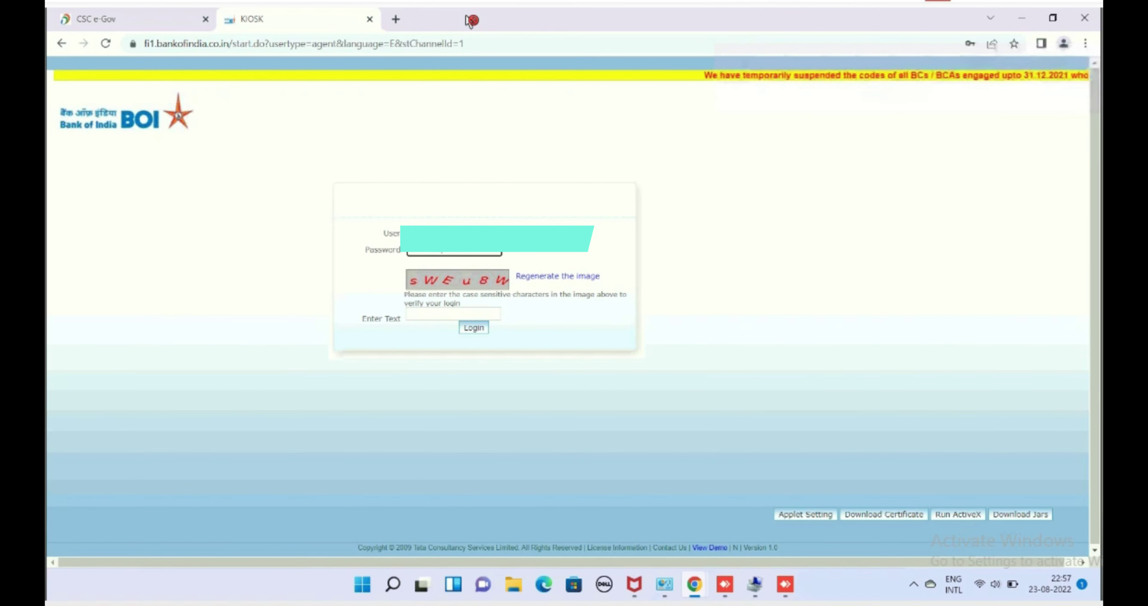
# Enter the captcha, submit the BOI KIOSK login, and dismiss the 'Service found' alert.
pyautogui.press('Tab')
pyautogui.write('sWEu8W')
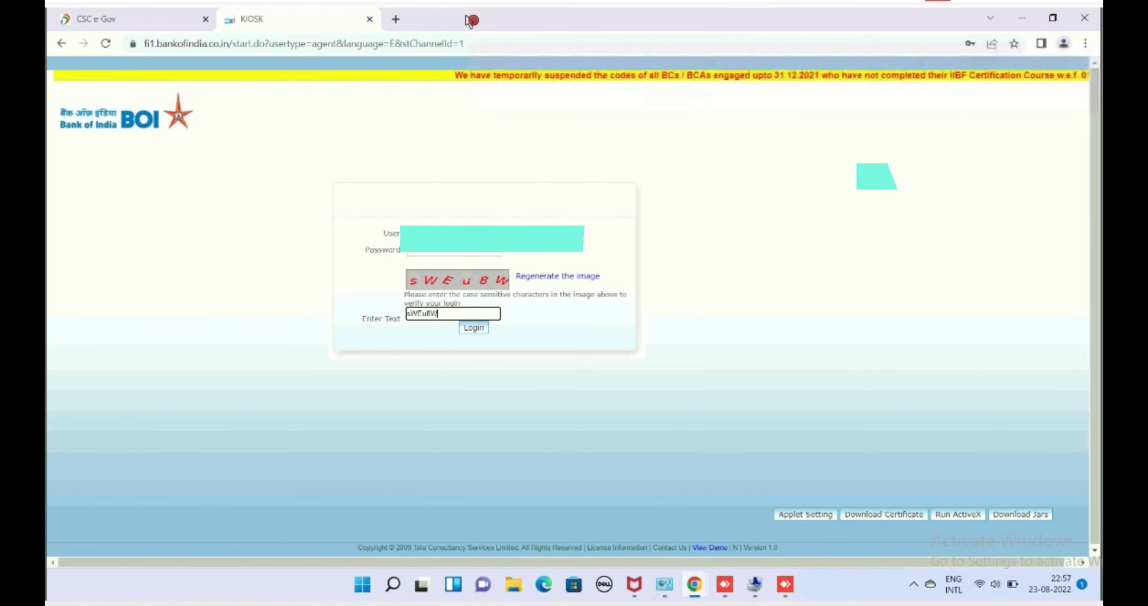
pyautogui.press('Return')
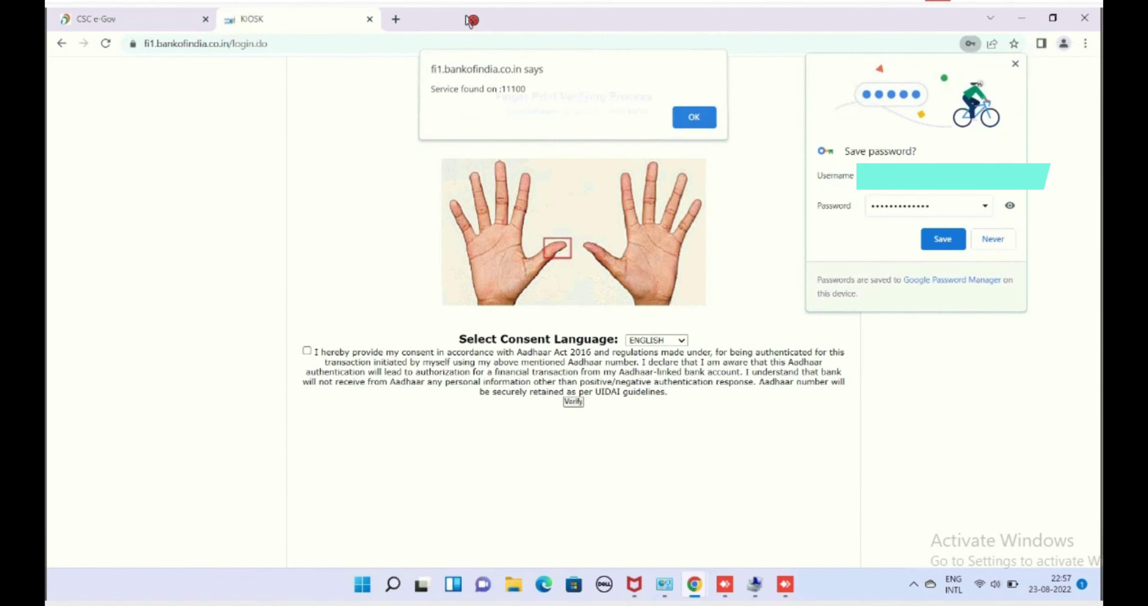
pyautogui.press('Return')
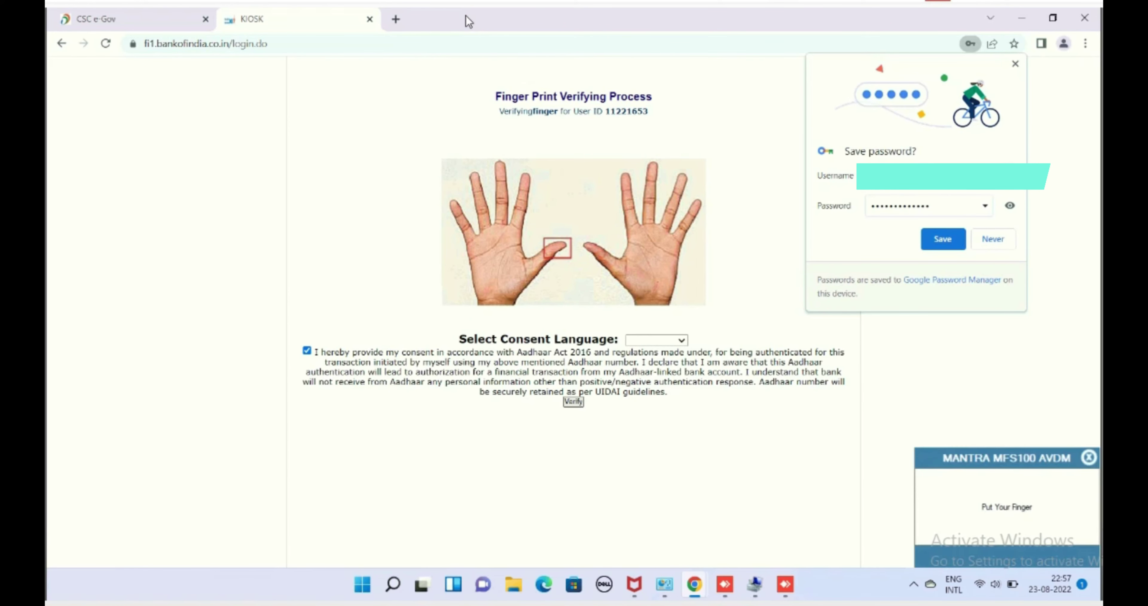